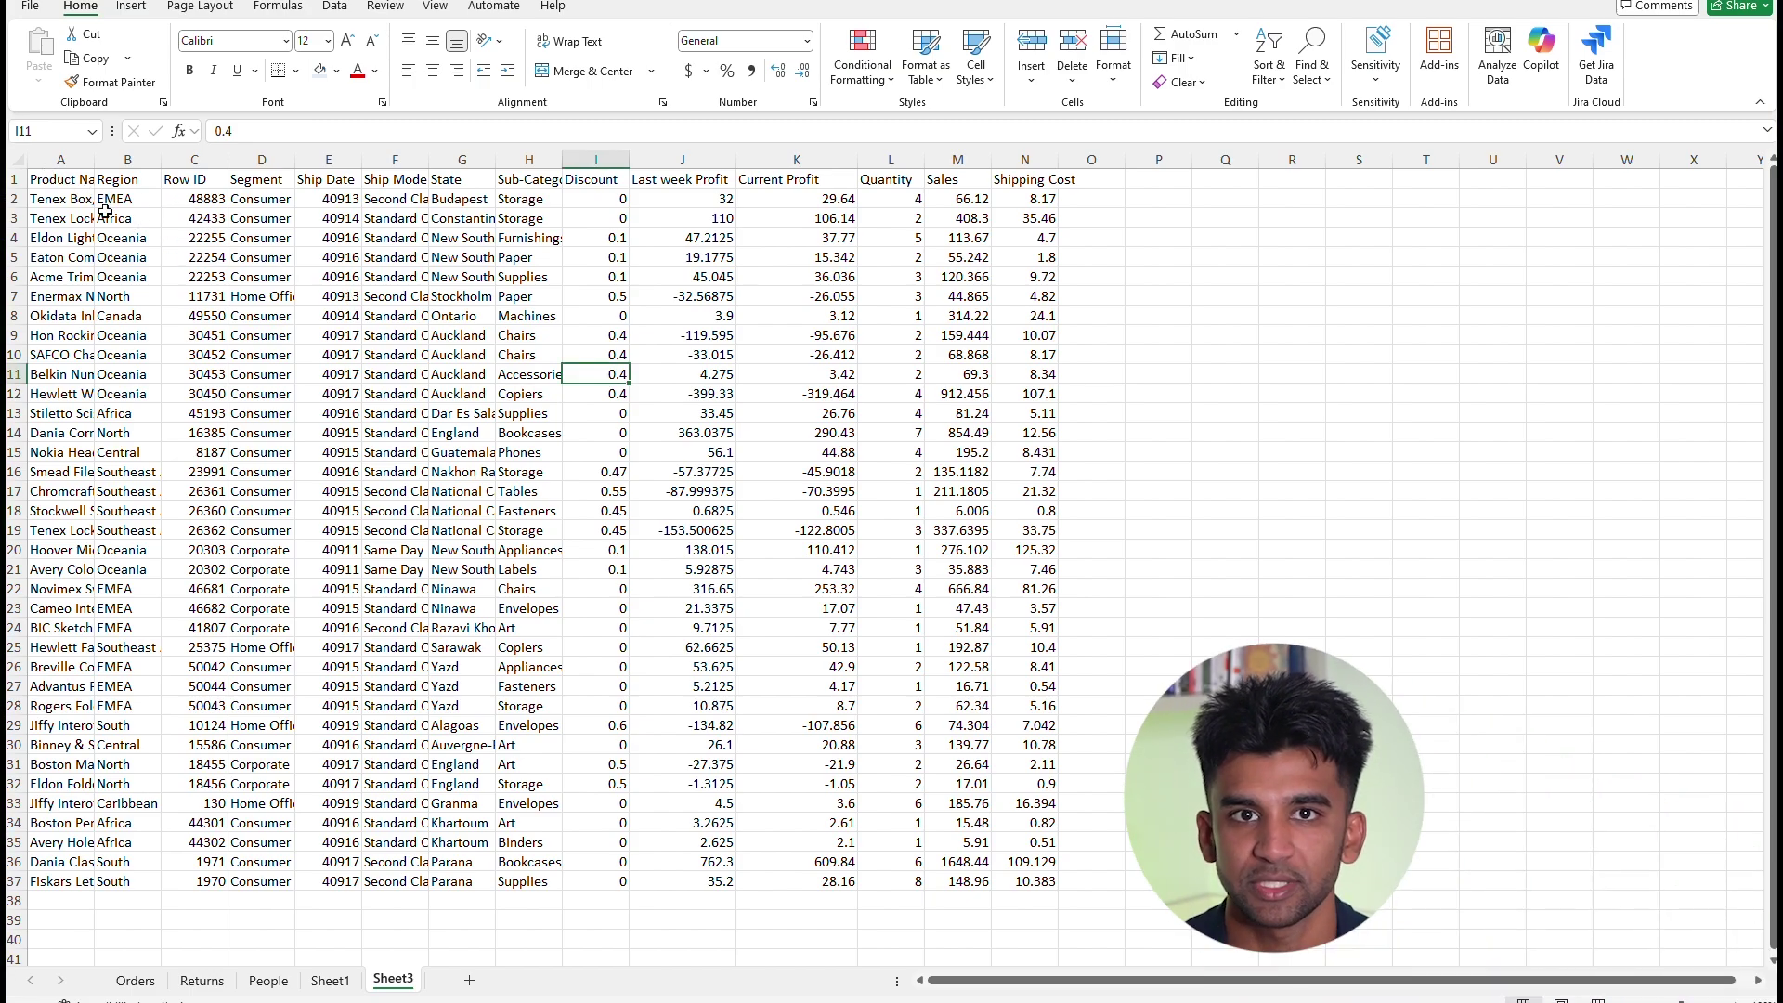
# Step: Convert the A1:N37 order data on Sheet3 into a table with headers and open Copilot
pyautogui.moveTo(48, 181); pyautogui.dragTo(1045, 885)
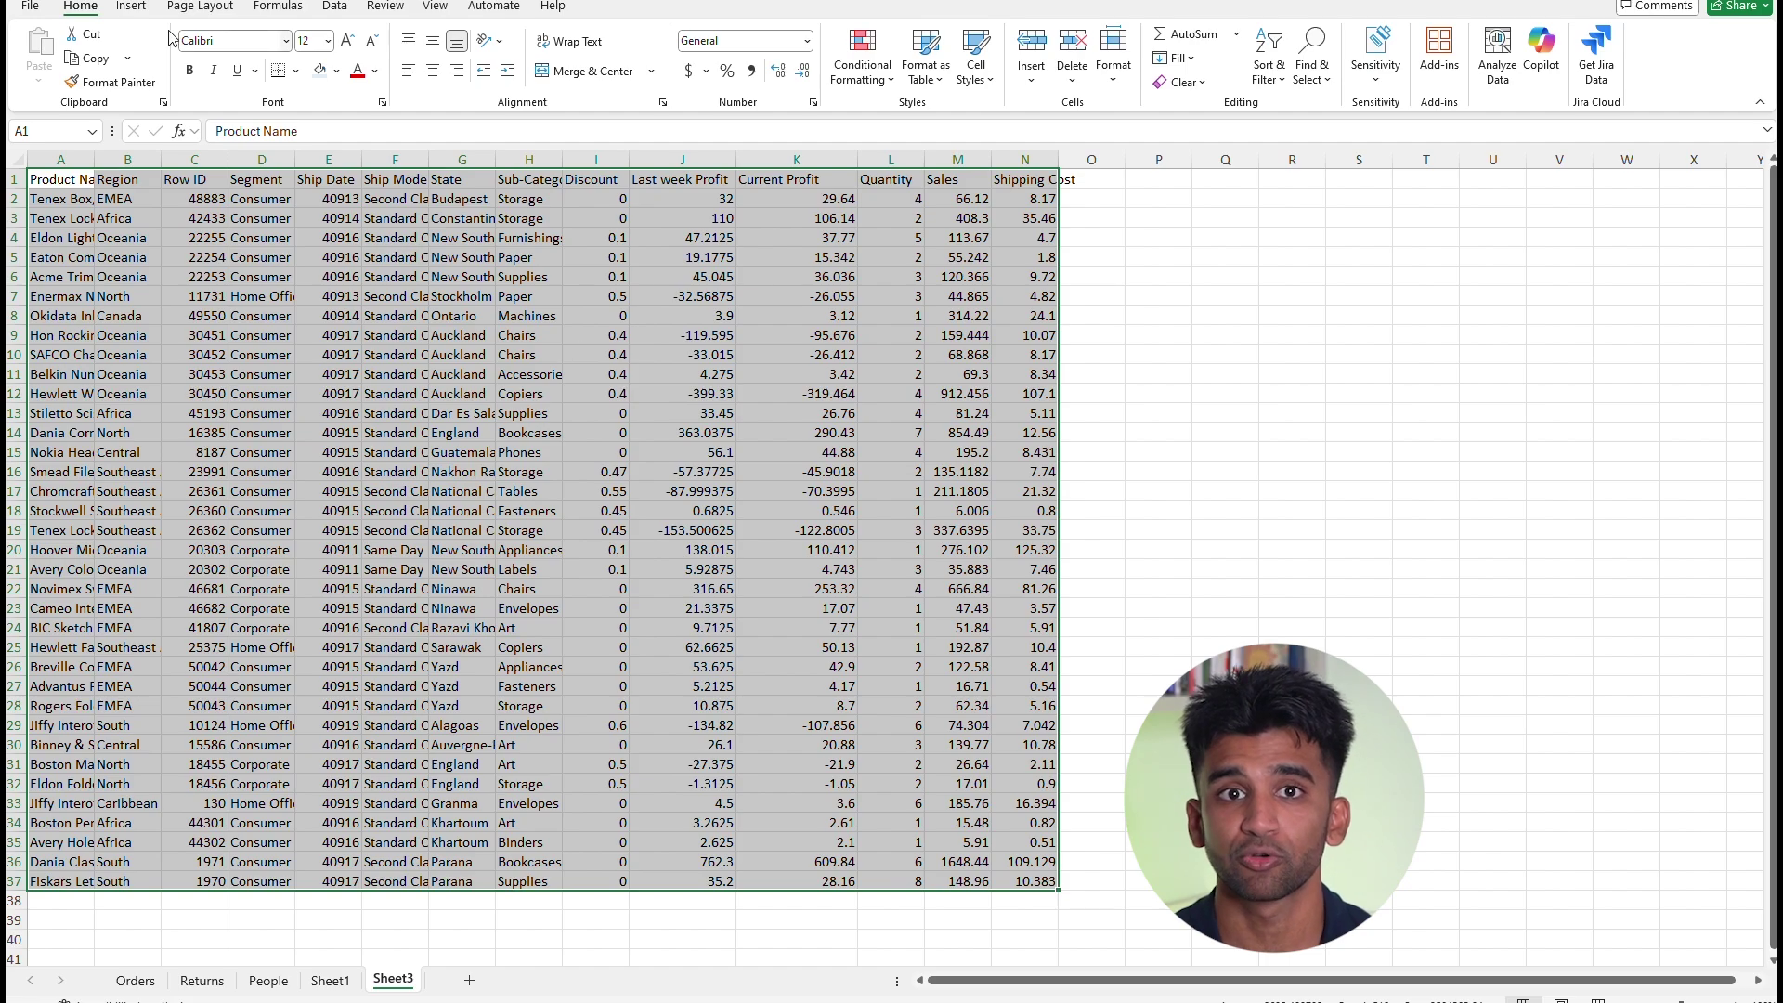
pyautogui.click(130, 7)
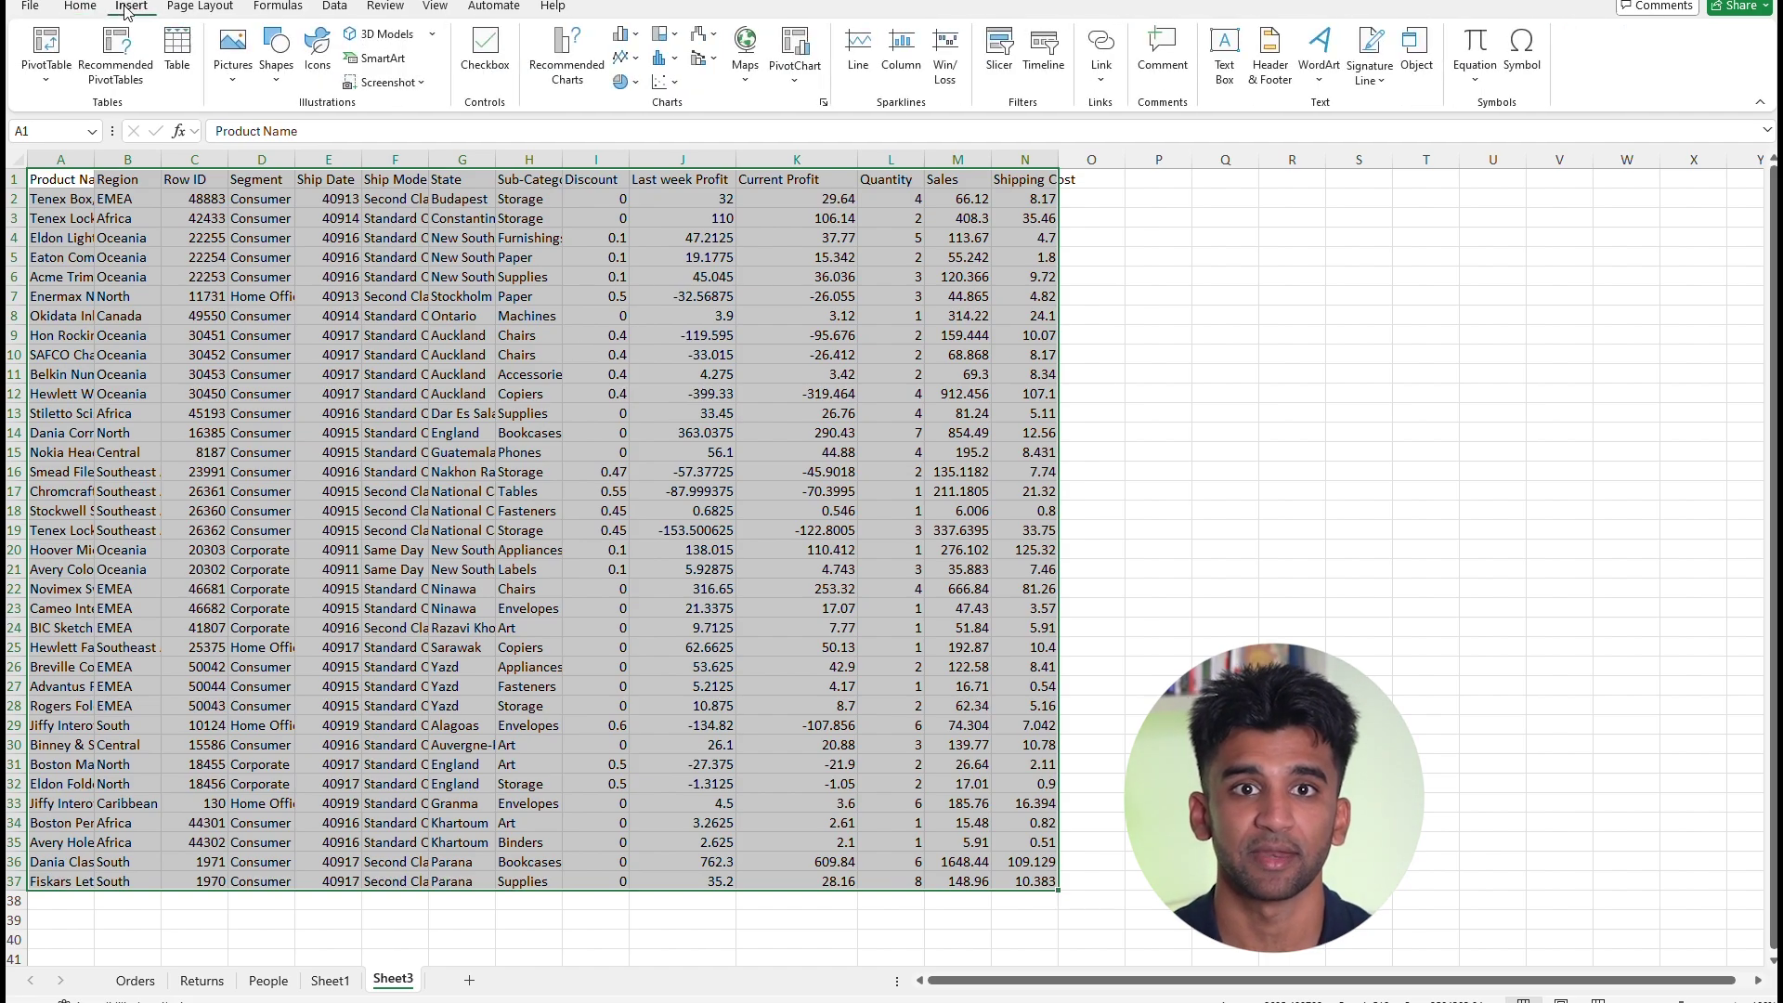
pyautogui.click(178, 45)
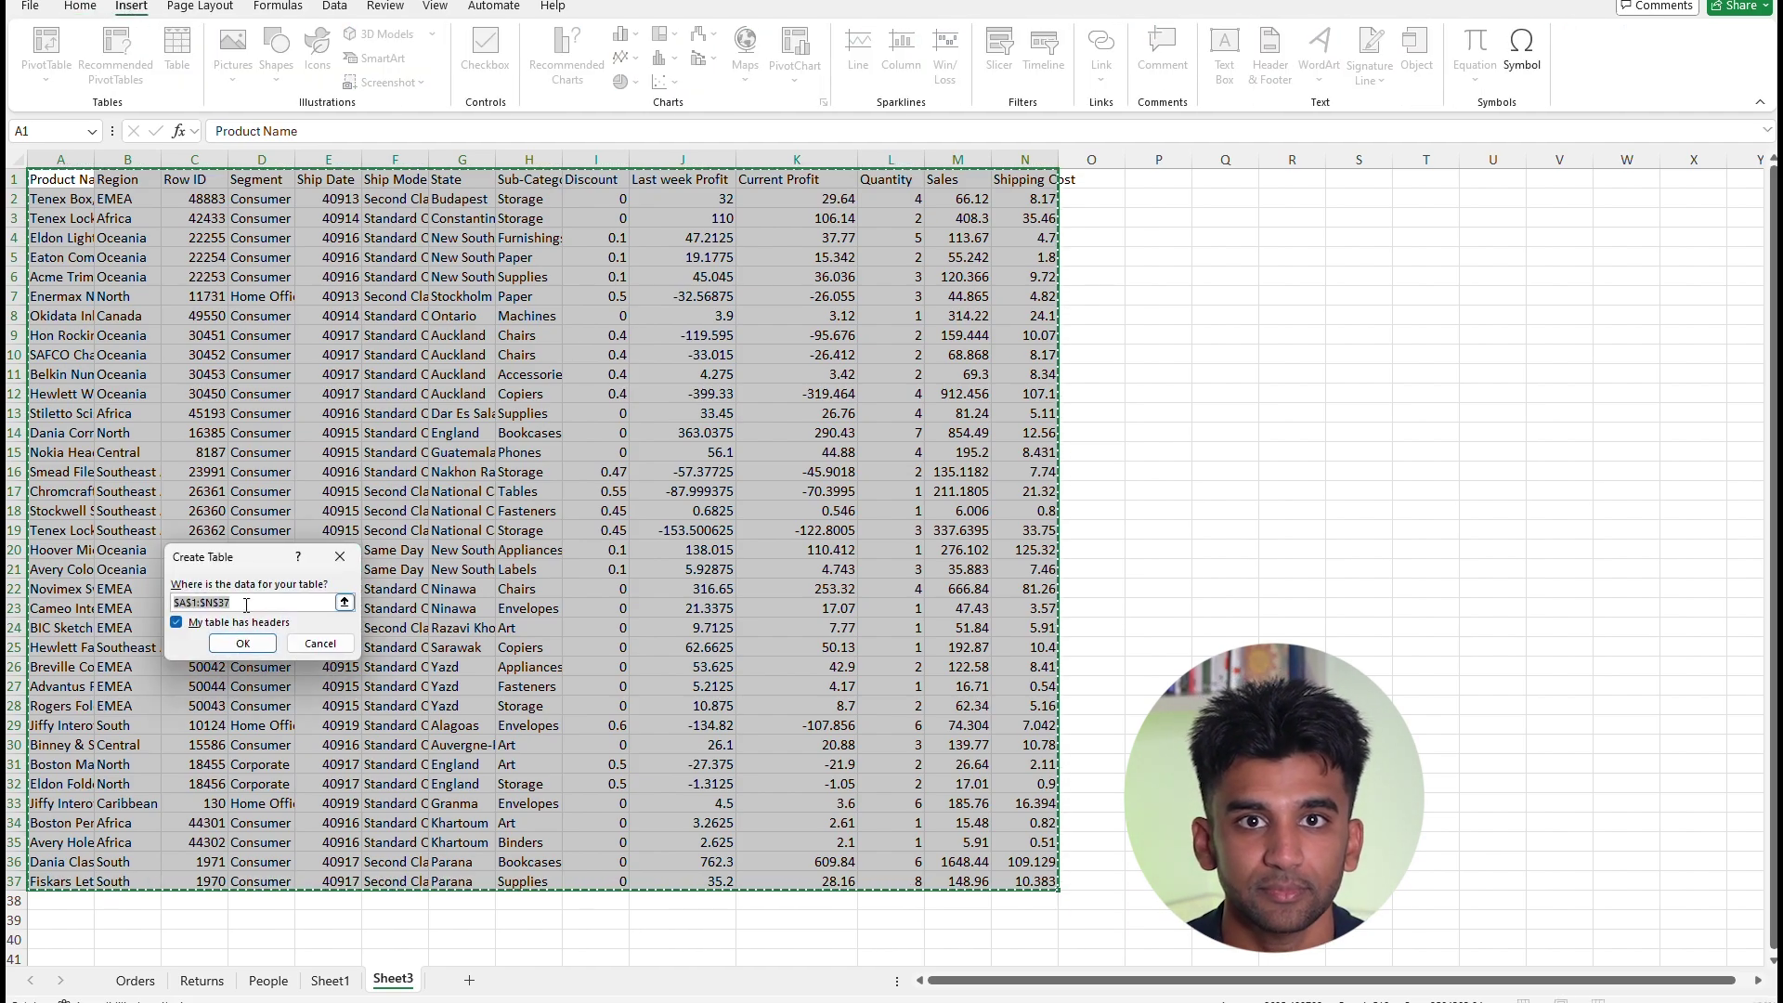
pyautogui.click(242, 645)
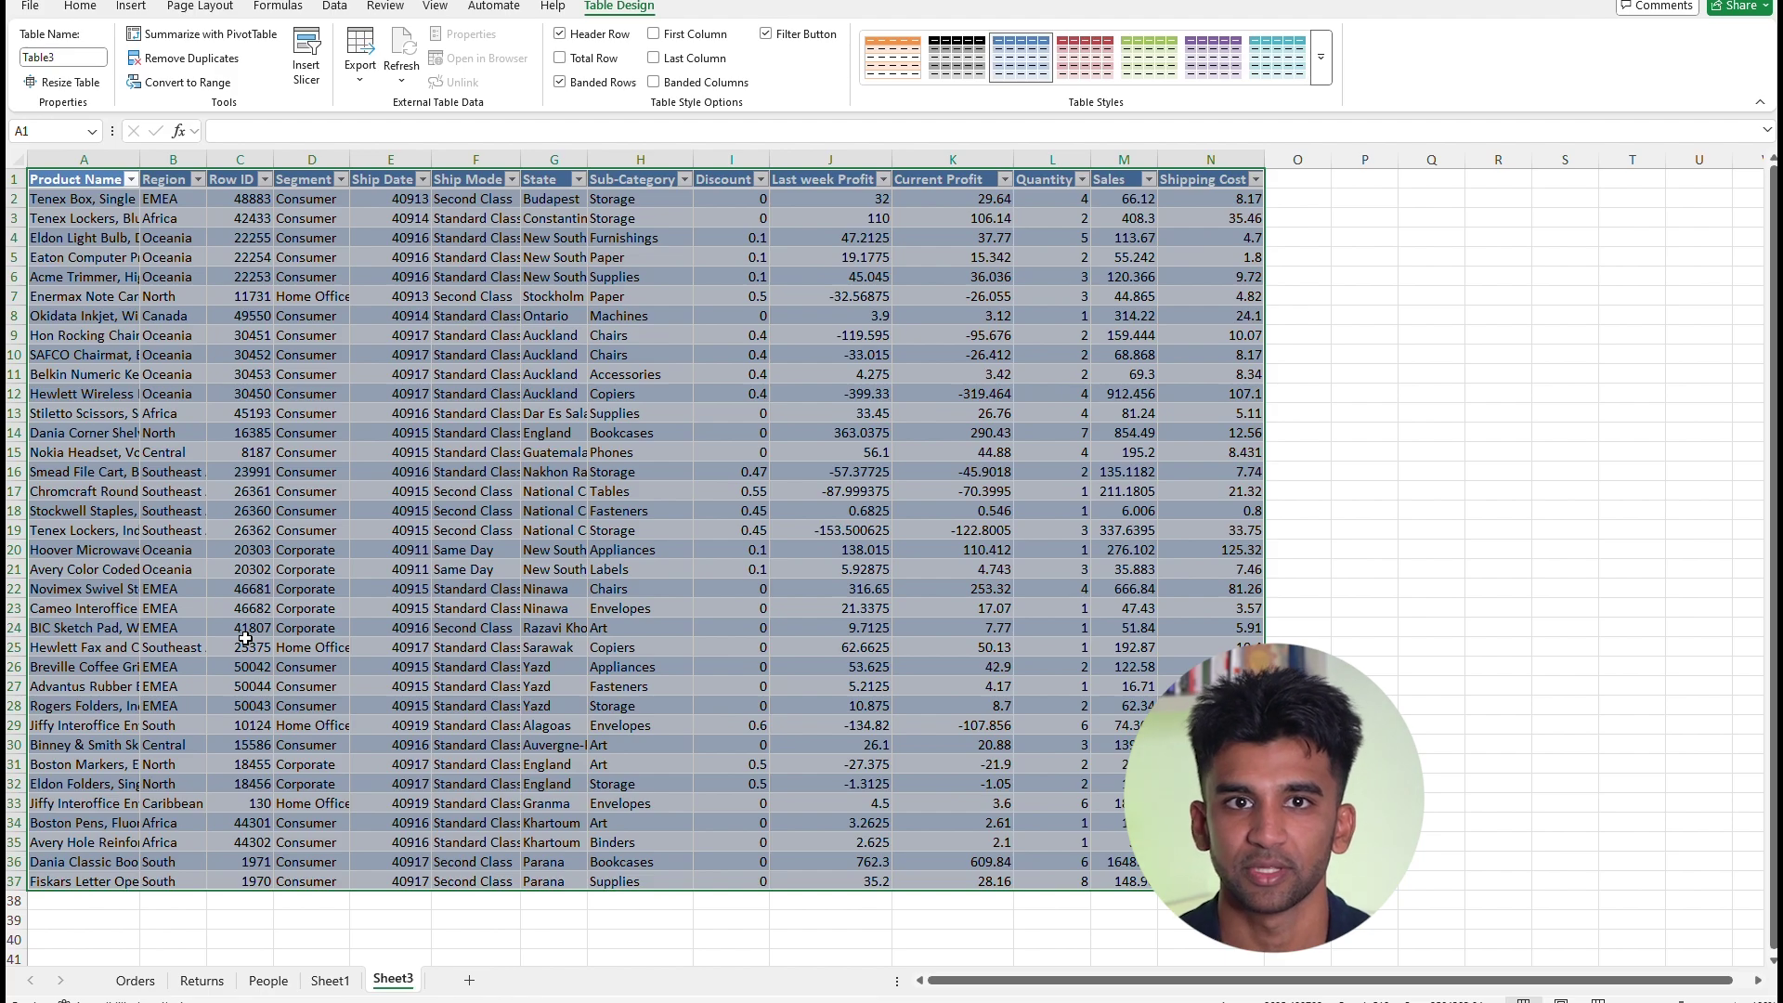
pyautogui.click(80, 8)
pyautogui.click(1542, 49)
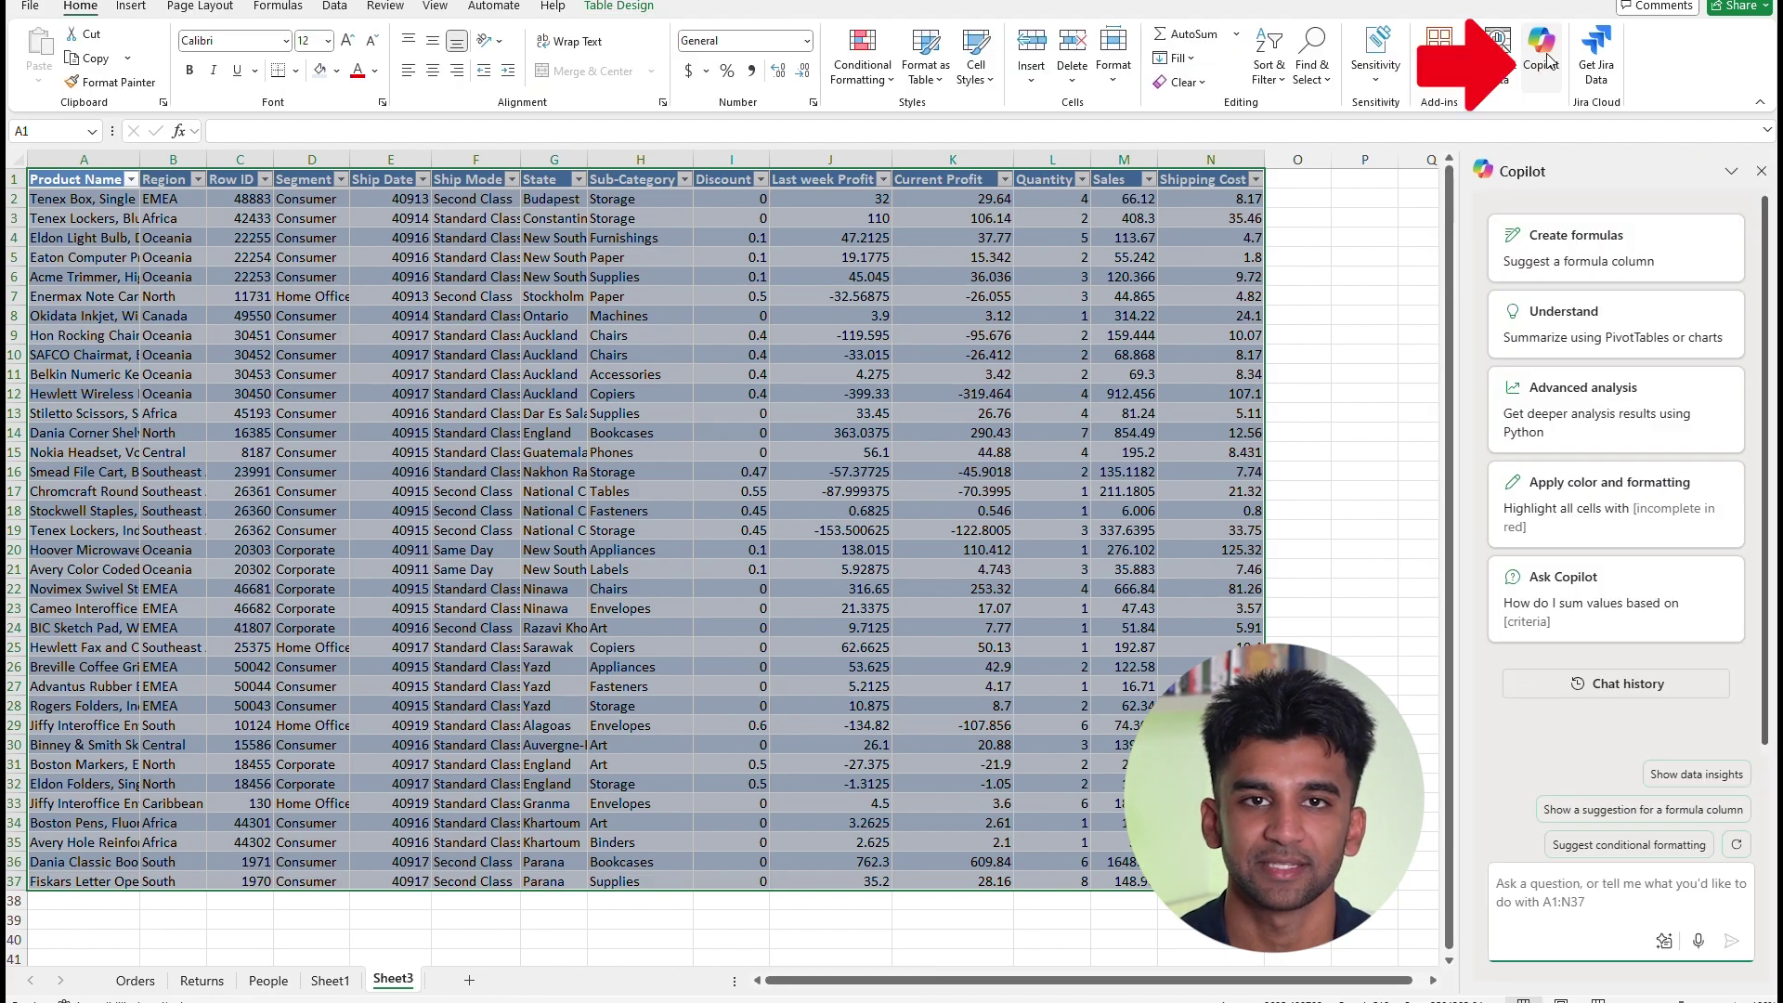
# Step: Launch Copilot's Advanced analysis so the sales table loads as a Python DataFrame
pyautogui.click(1592, 409)
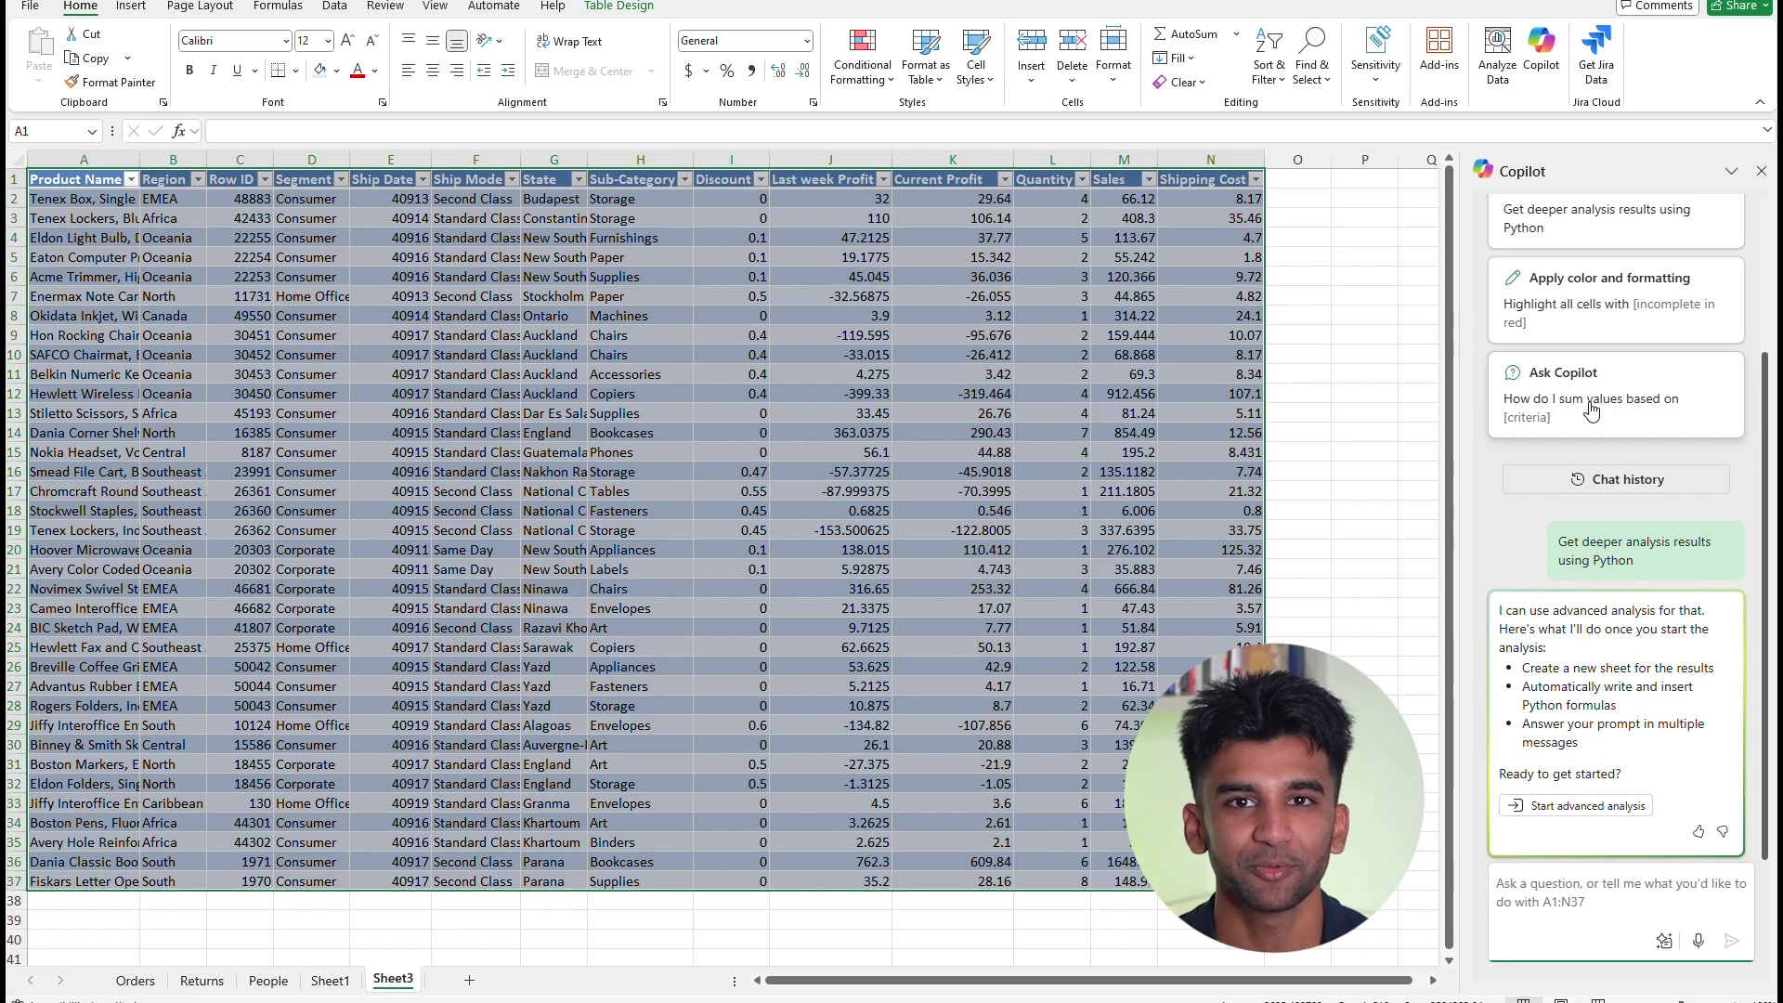
pyautogui.click(1604, 811)
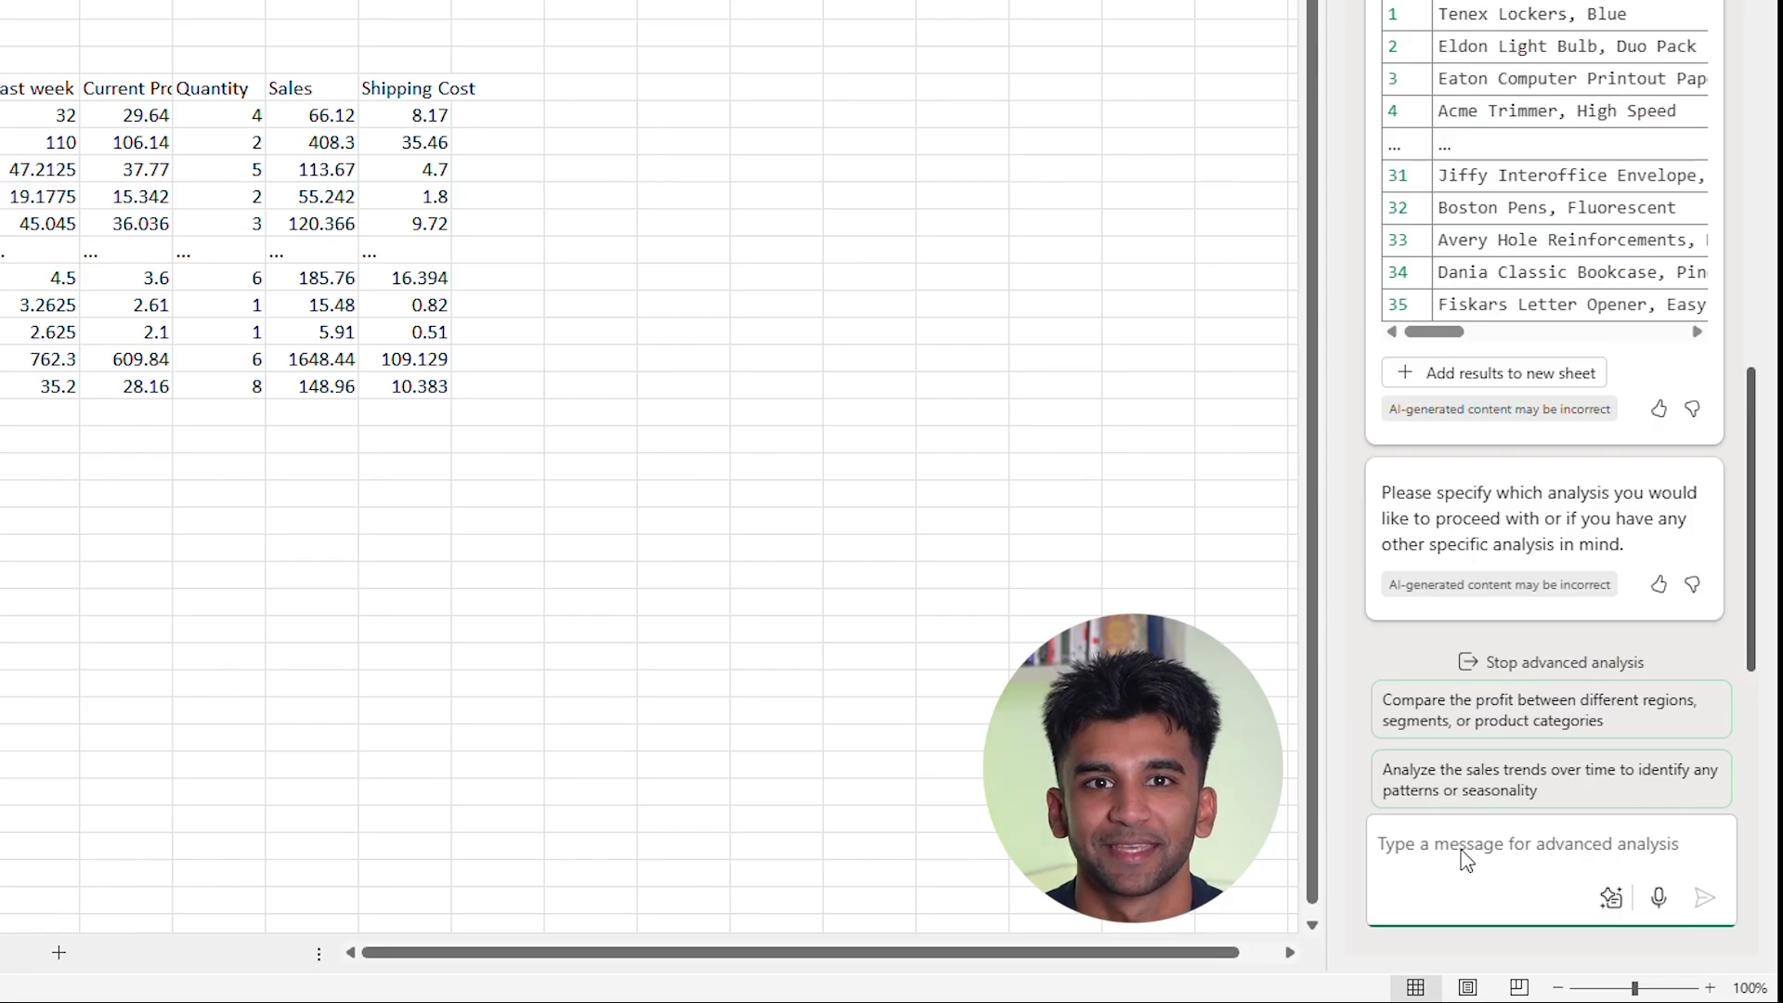
# Step: Ask Copilot for per-row next-week profit forecasts, producing a linear regression Next week Profit column
pyautogui.write('Hey Copilot. Forecast what next weeks profit will be using the present and historical data using a statistical model for each row')
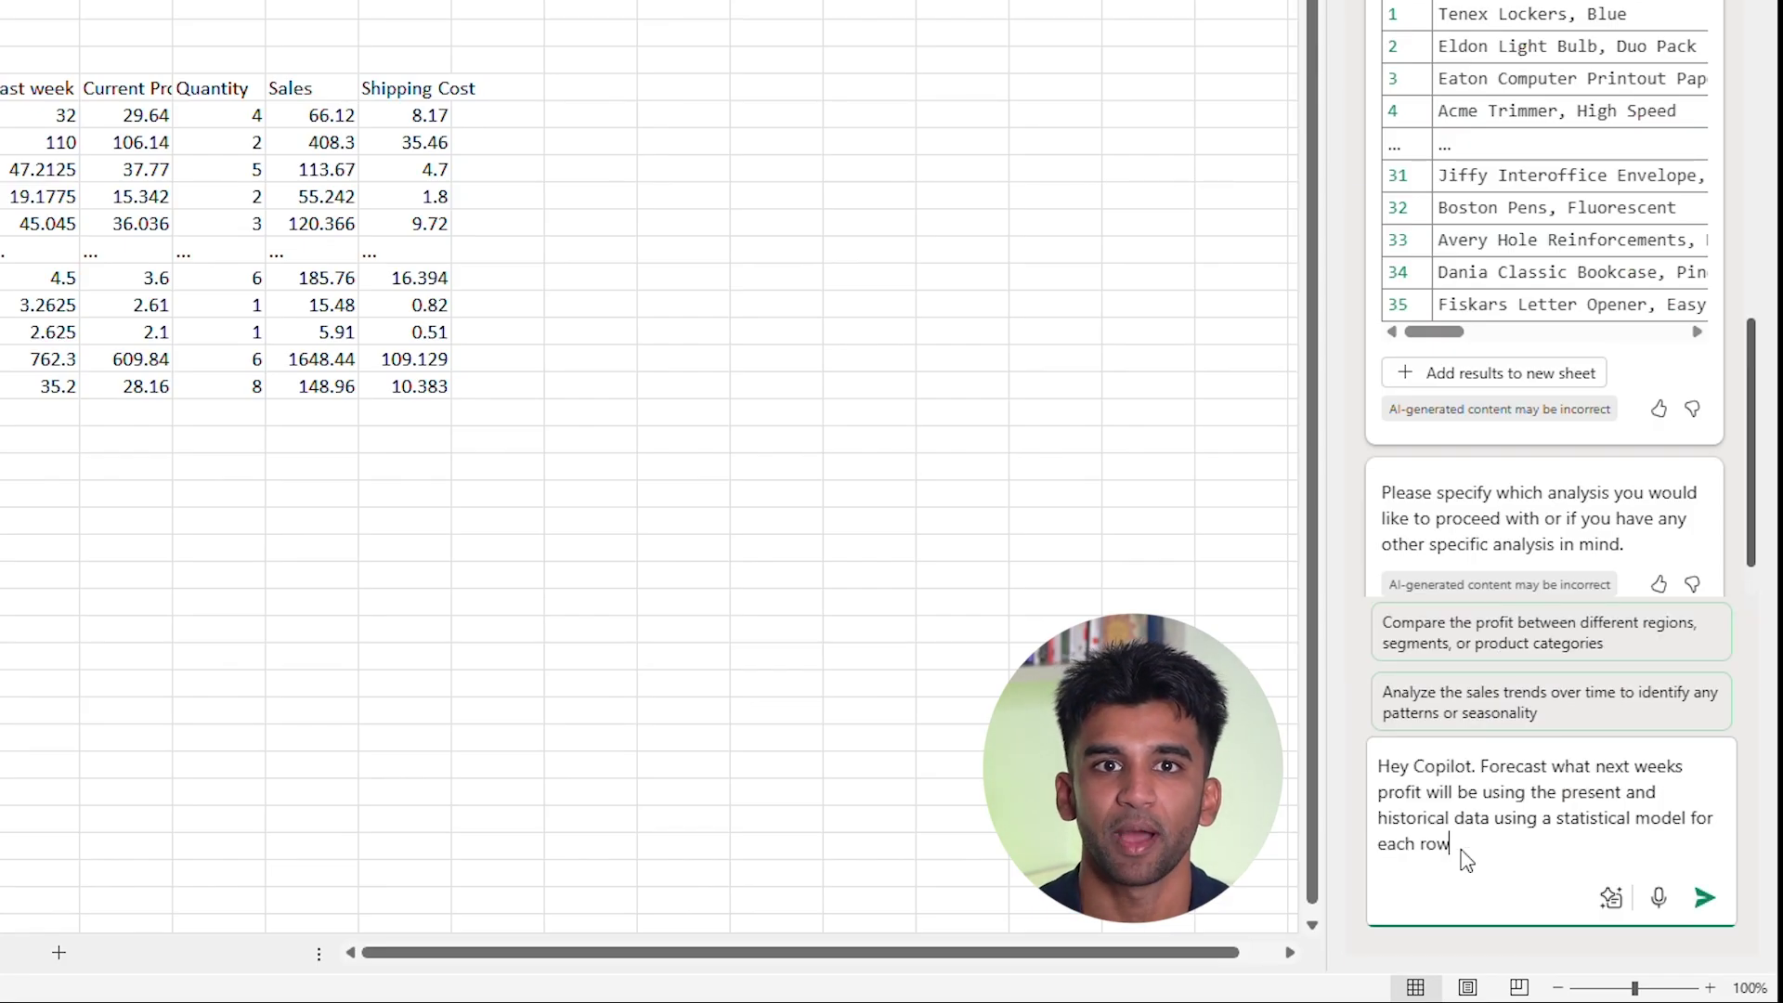
pyautogui.press('Return')
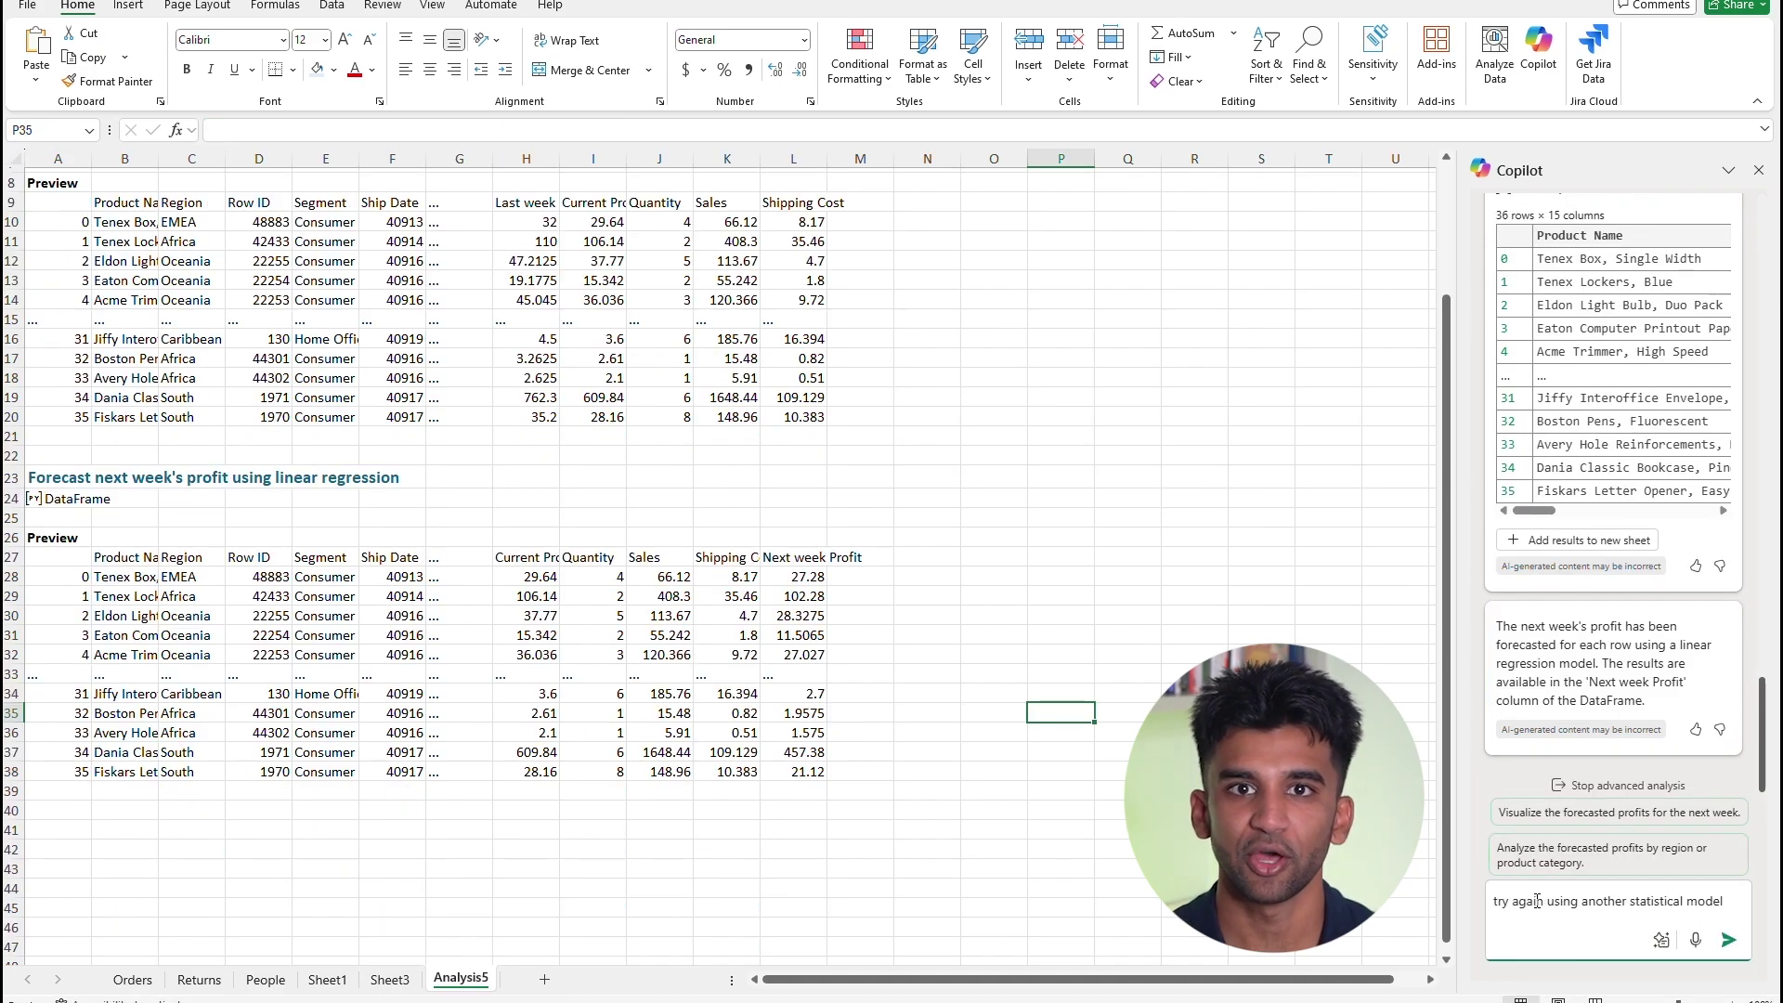
# Step: Redo the forecast with Exponential Smoothing and put the results on a new Detail1 sheet
pyautogui.press('Return')
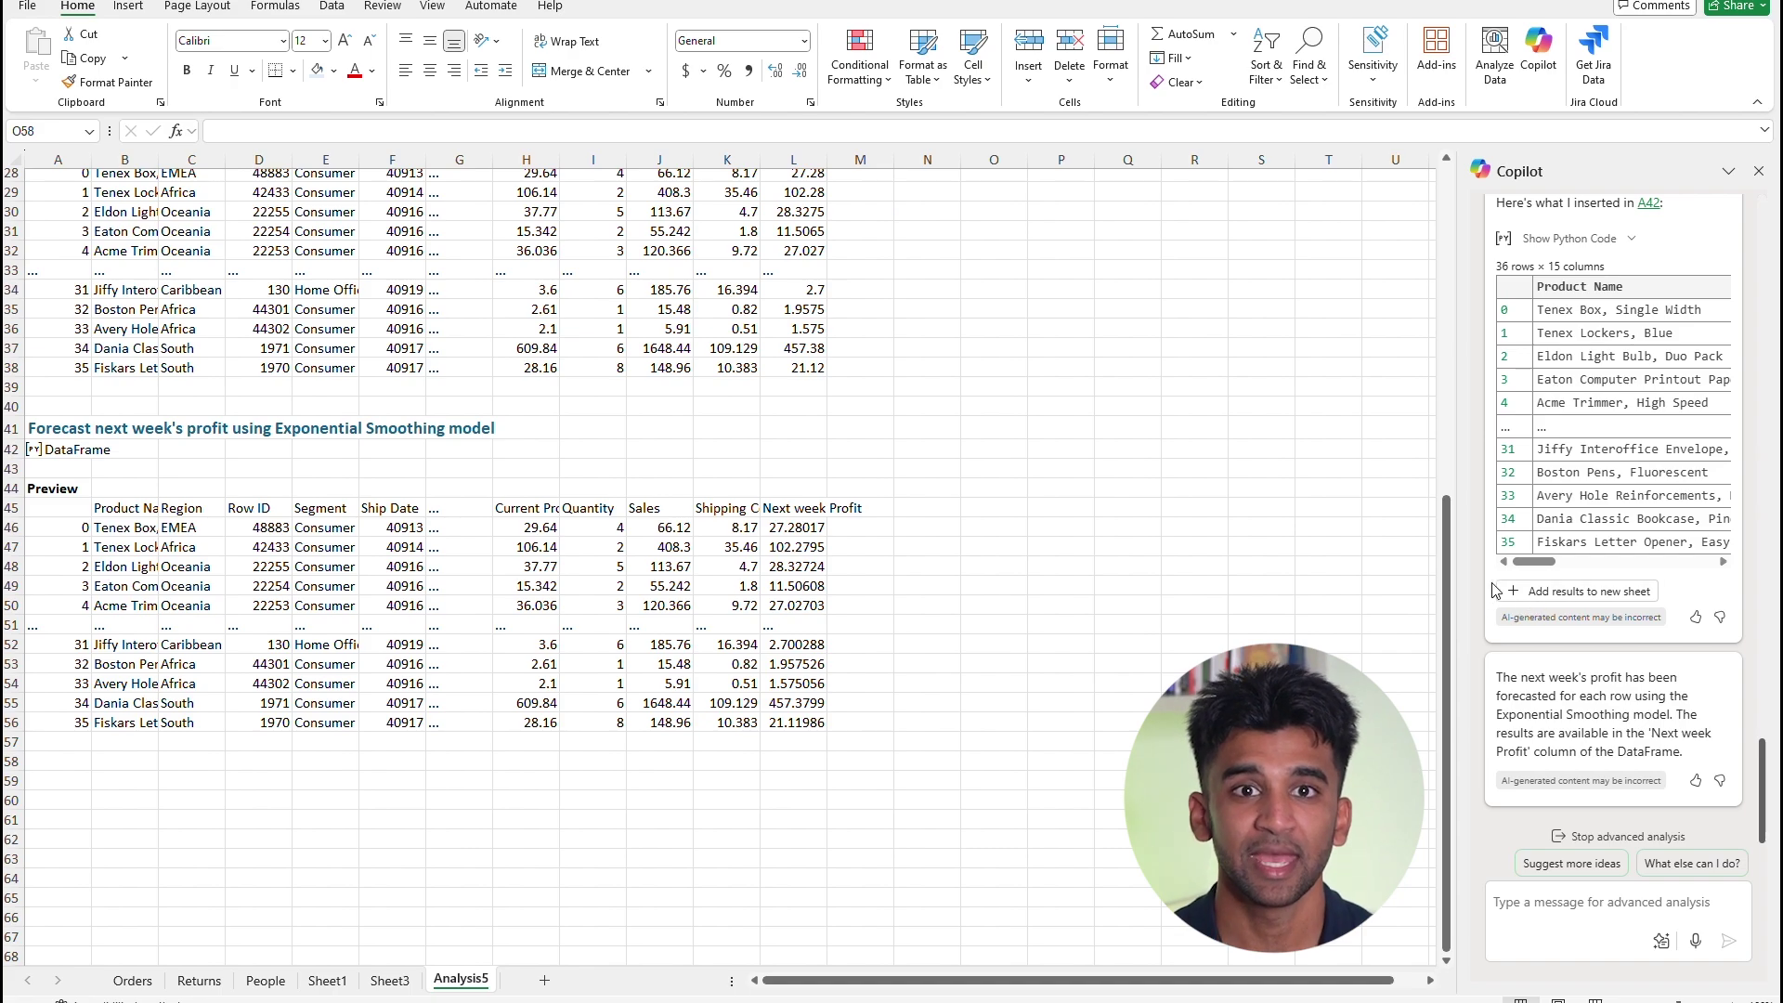
pyautogui.click(1523, 594)
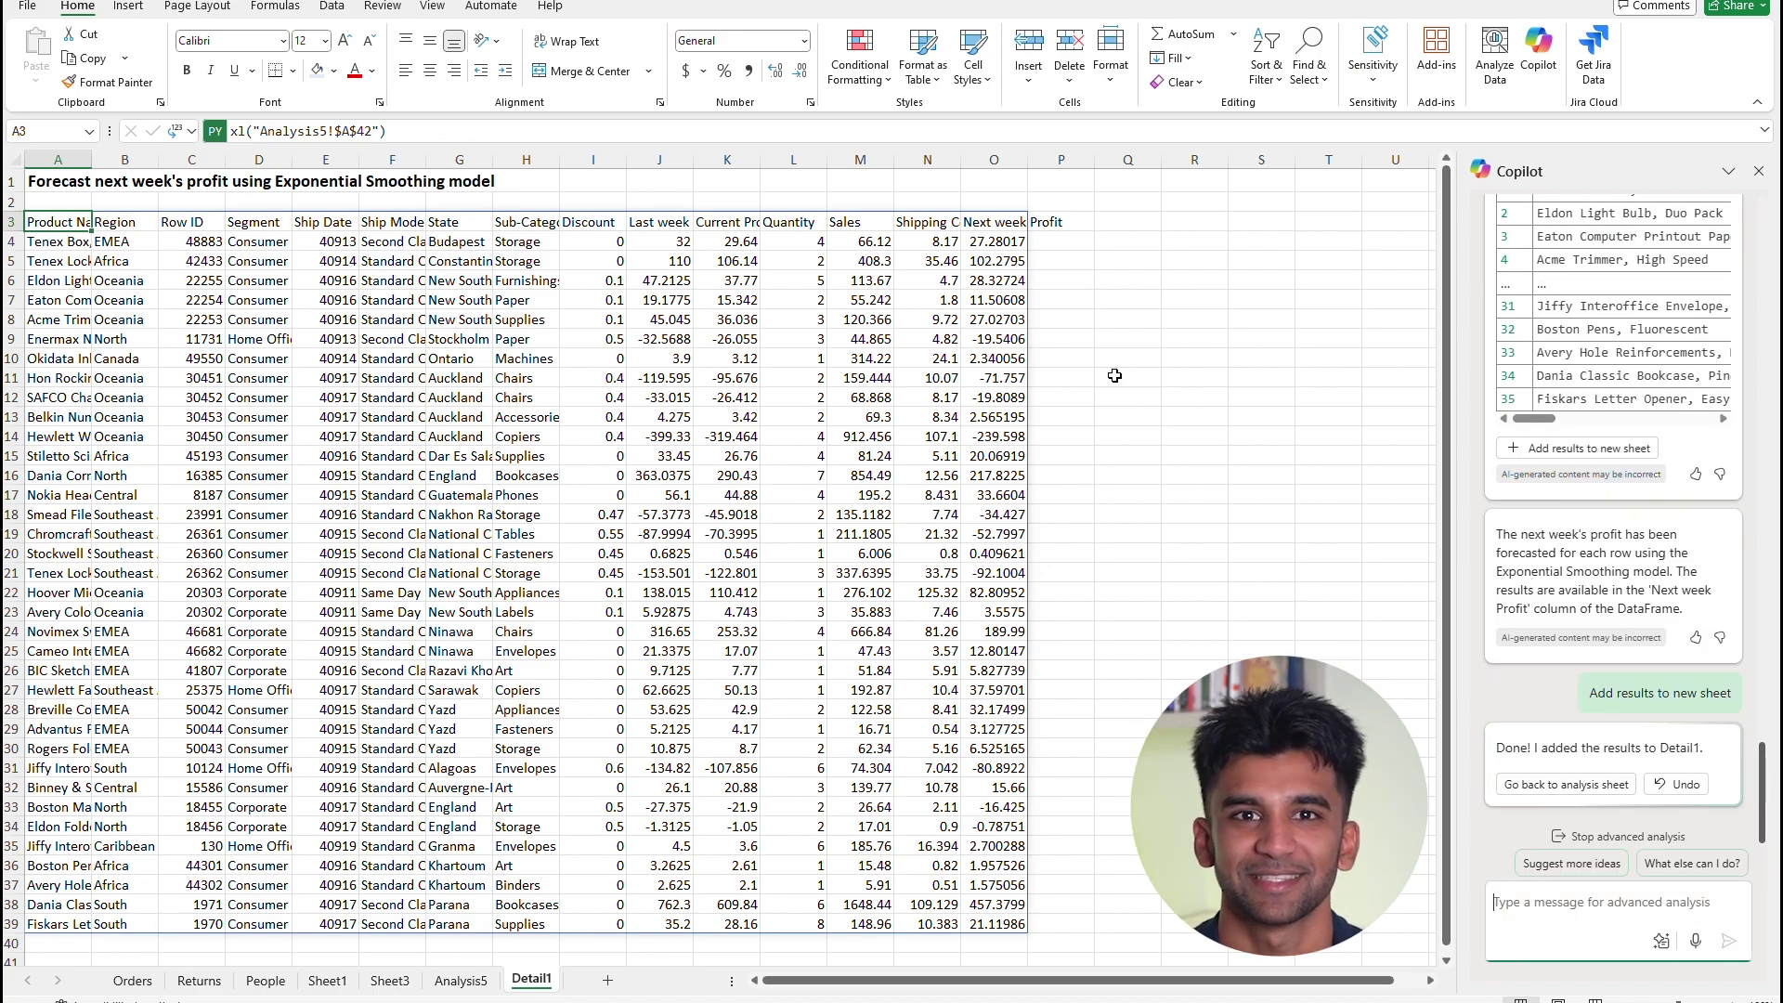
pyautogui.click(1000, 159)
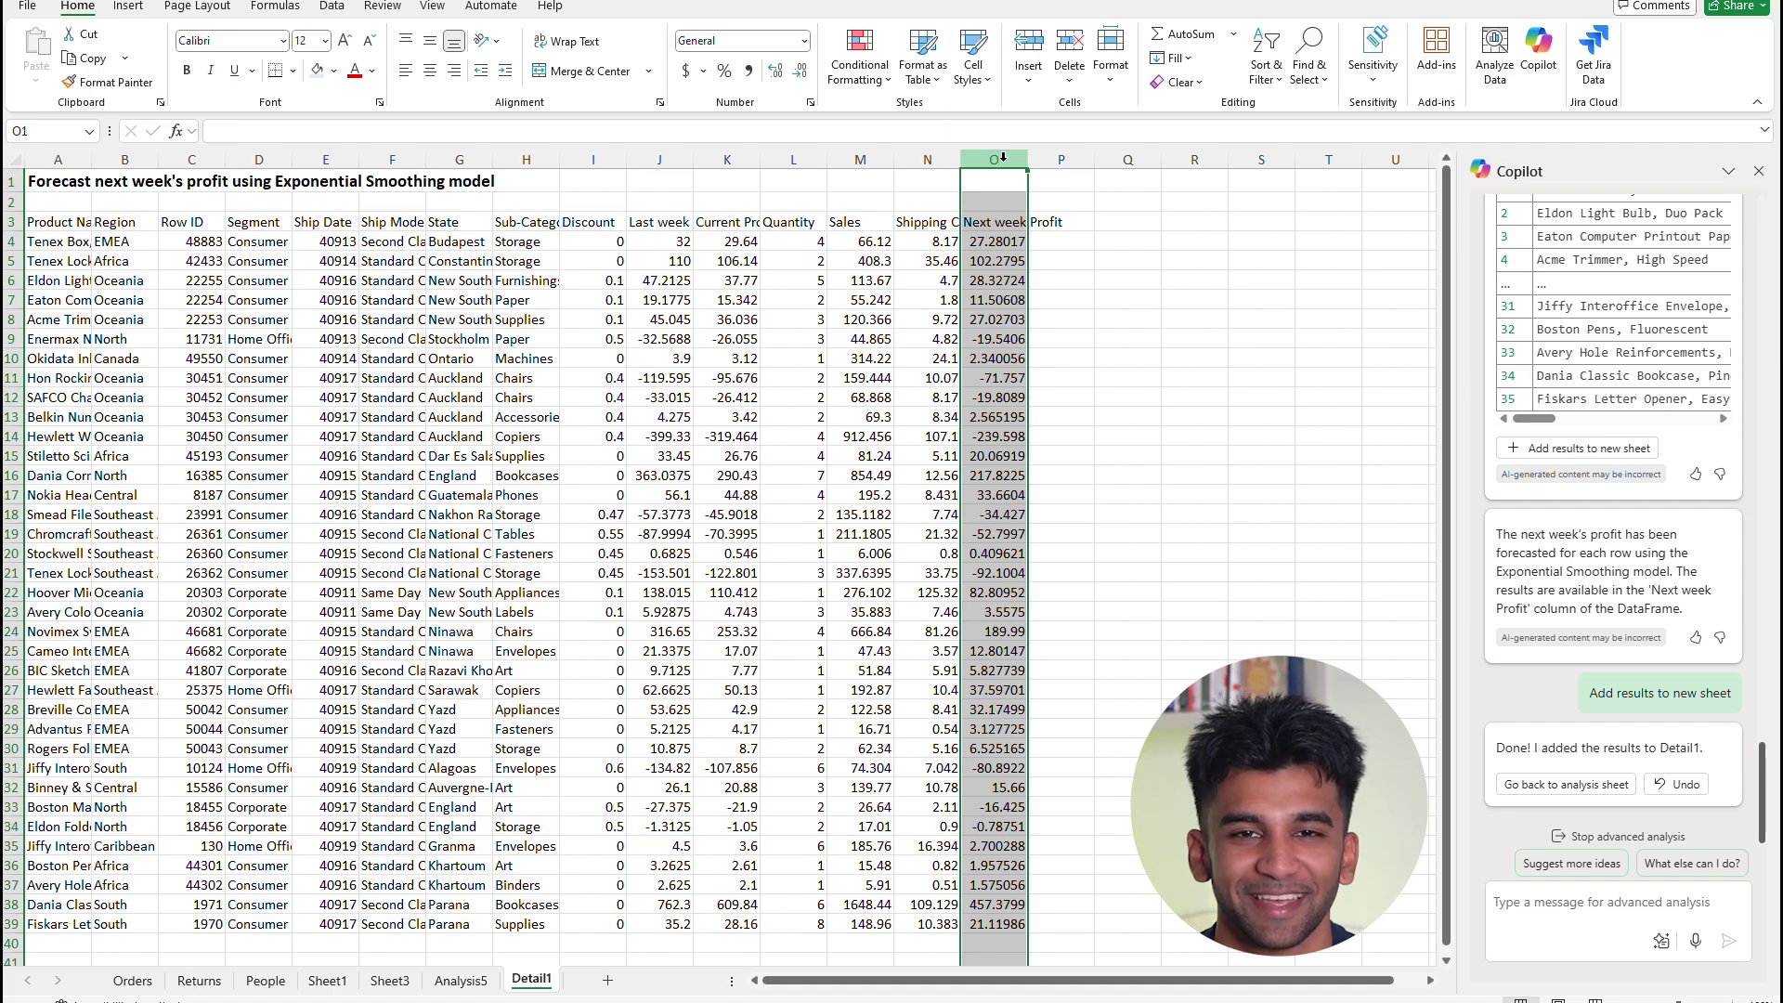
pyautogui.click(1564, 785)
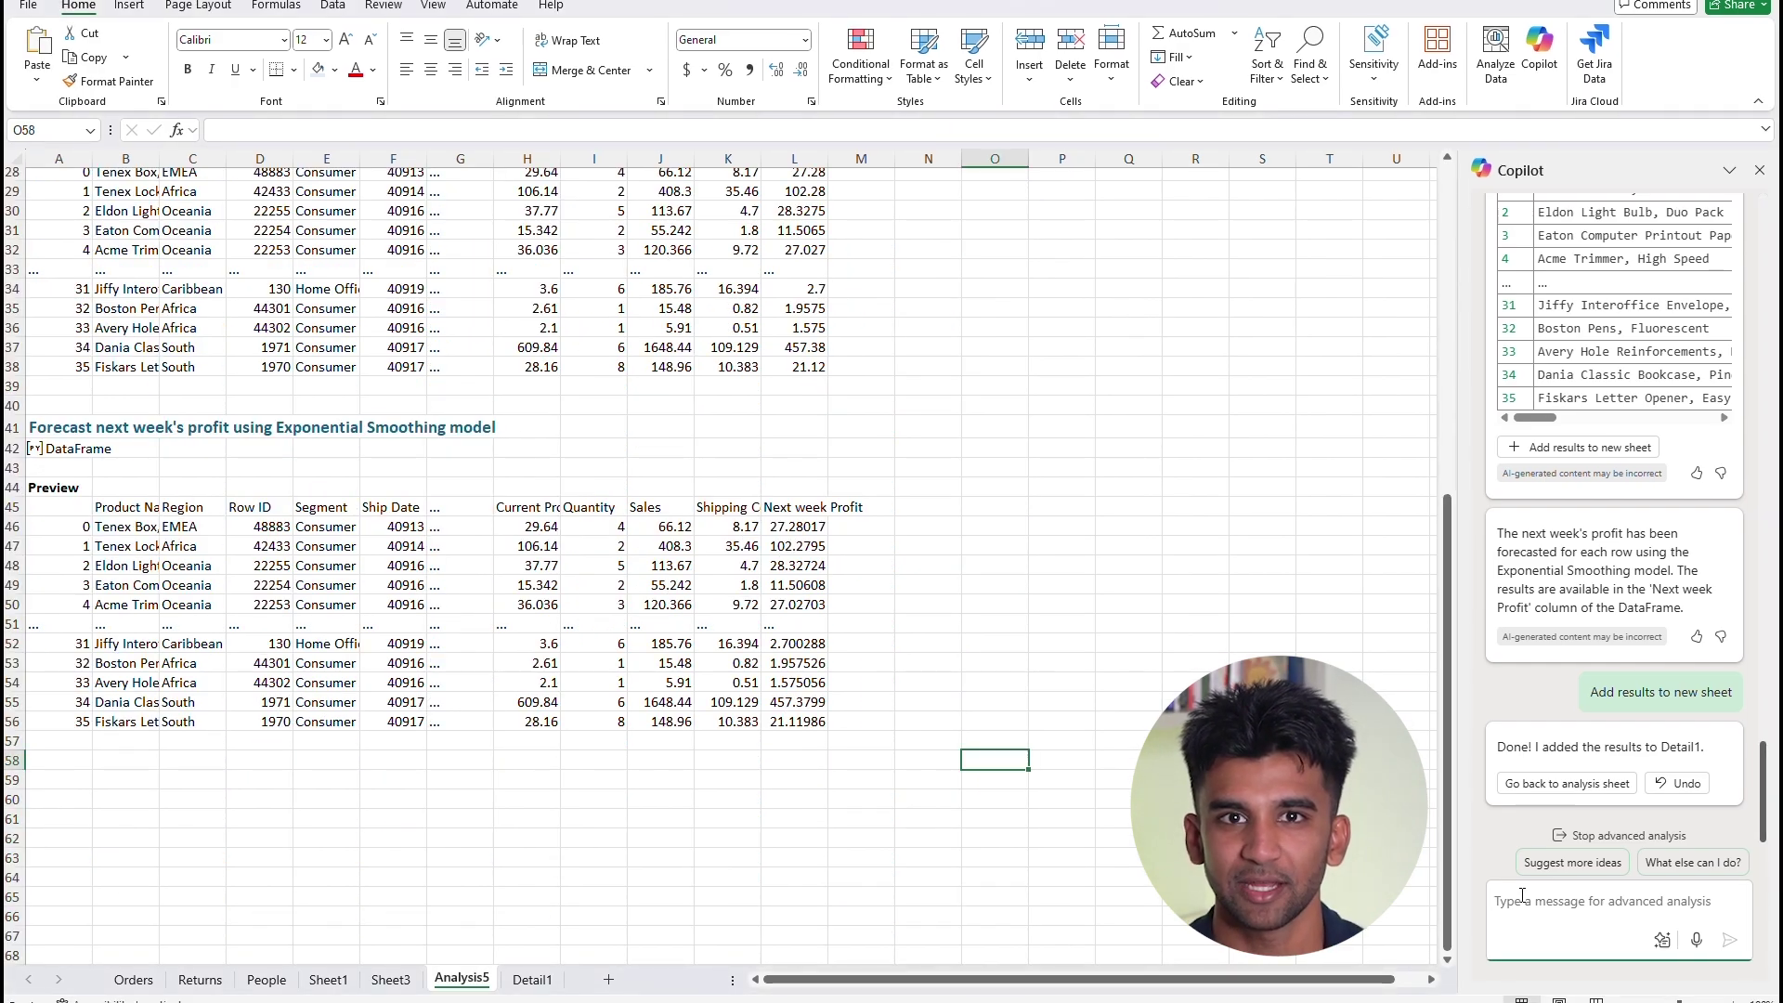
pyautogui.click(1522, 899)
pyautogui.write('create some visualizations of the data')
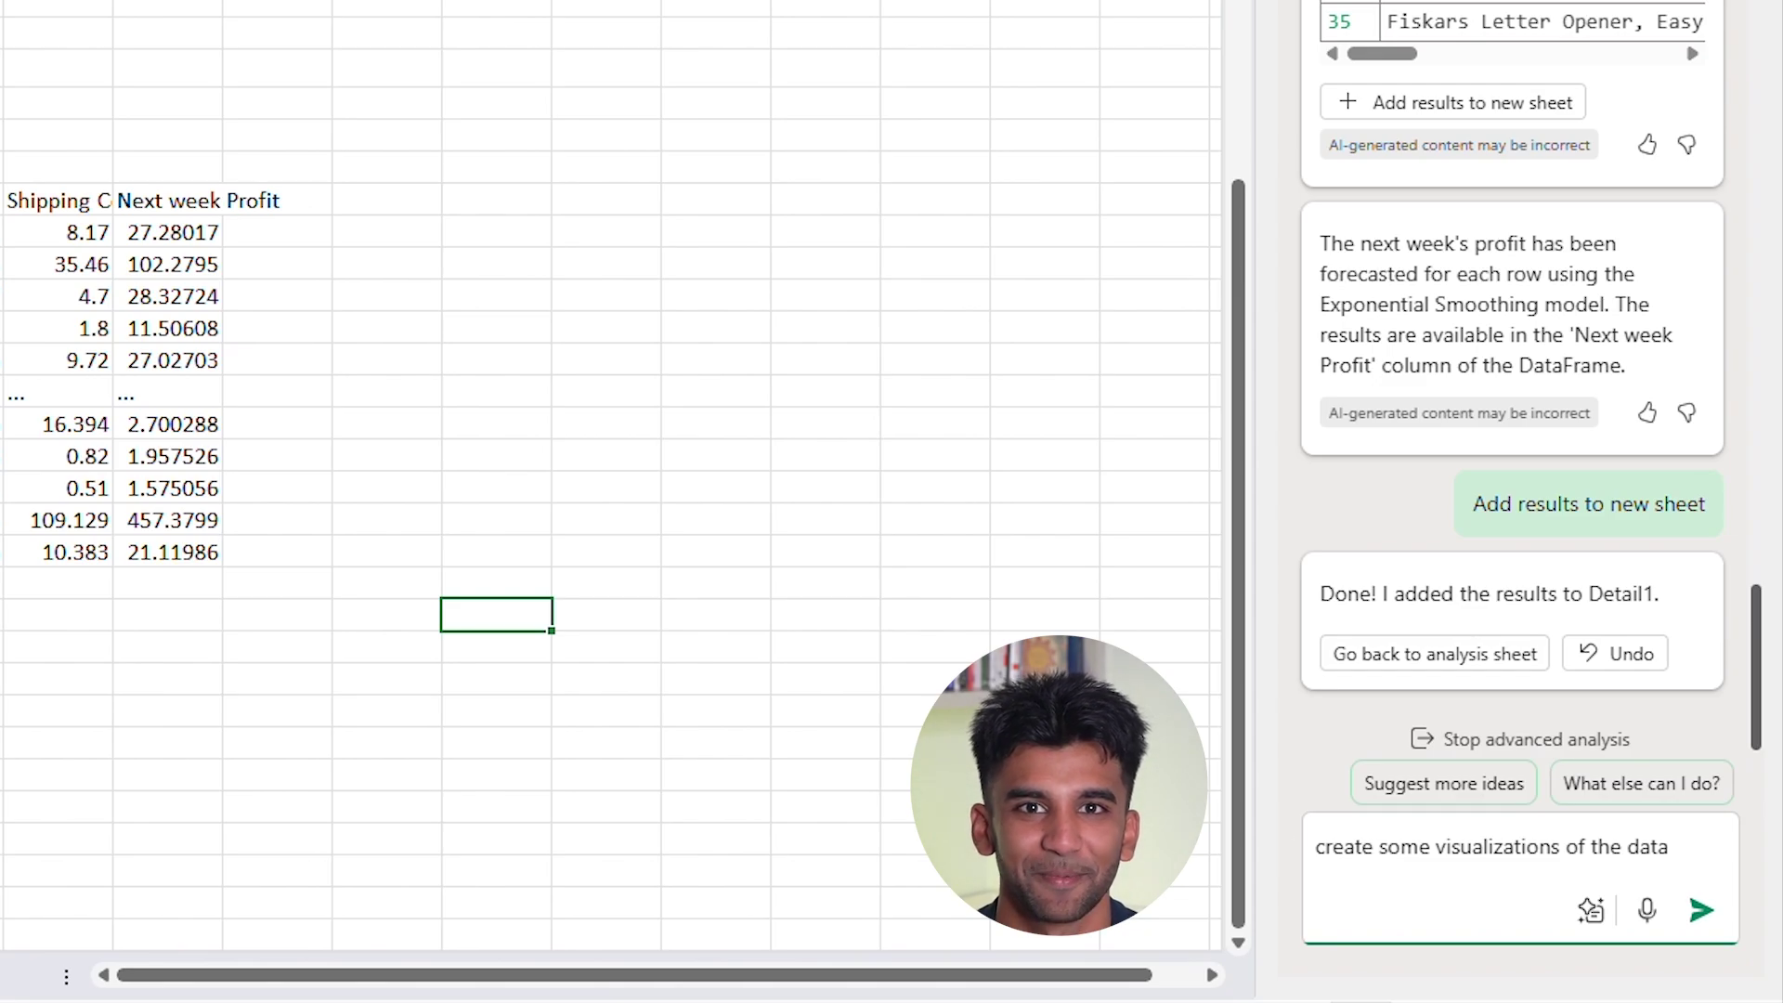
# Step: Request data visualizations: profit trend lines, sales-by-region bars and a sales-vs-shipping-cost scatter
pyautogui.press('Return')
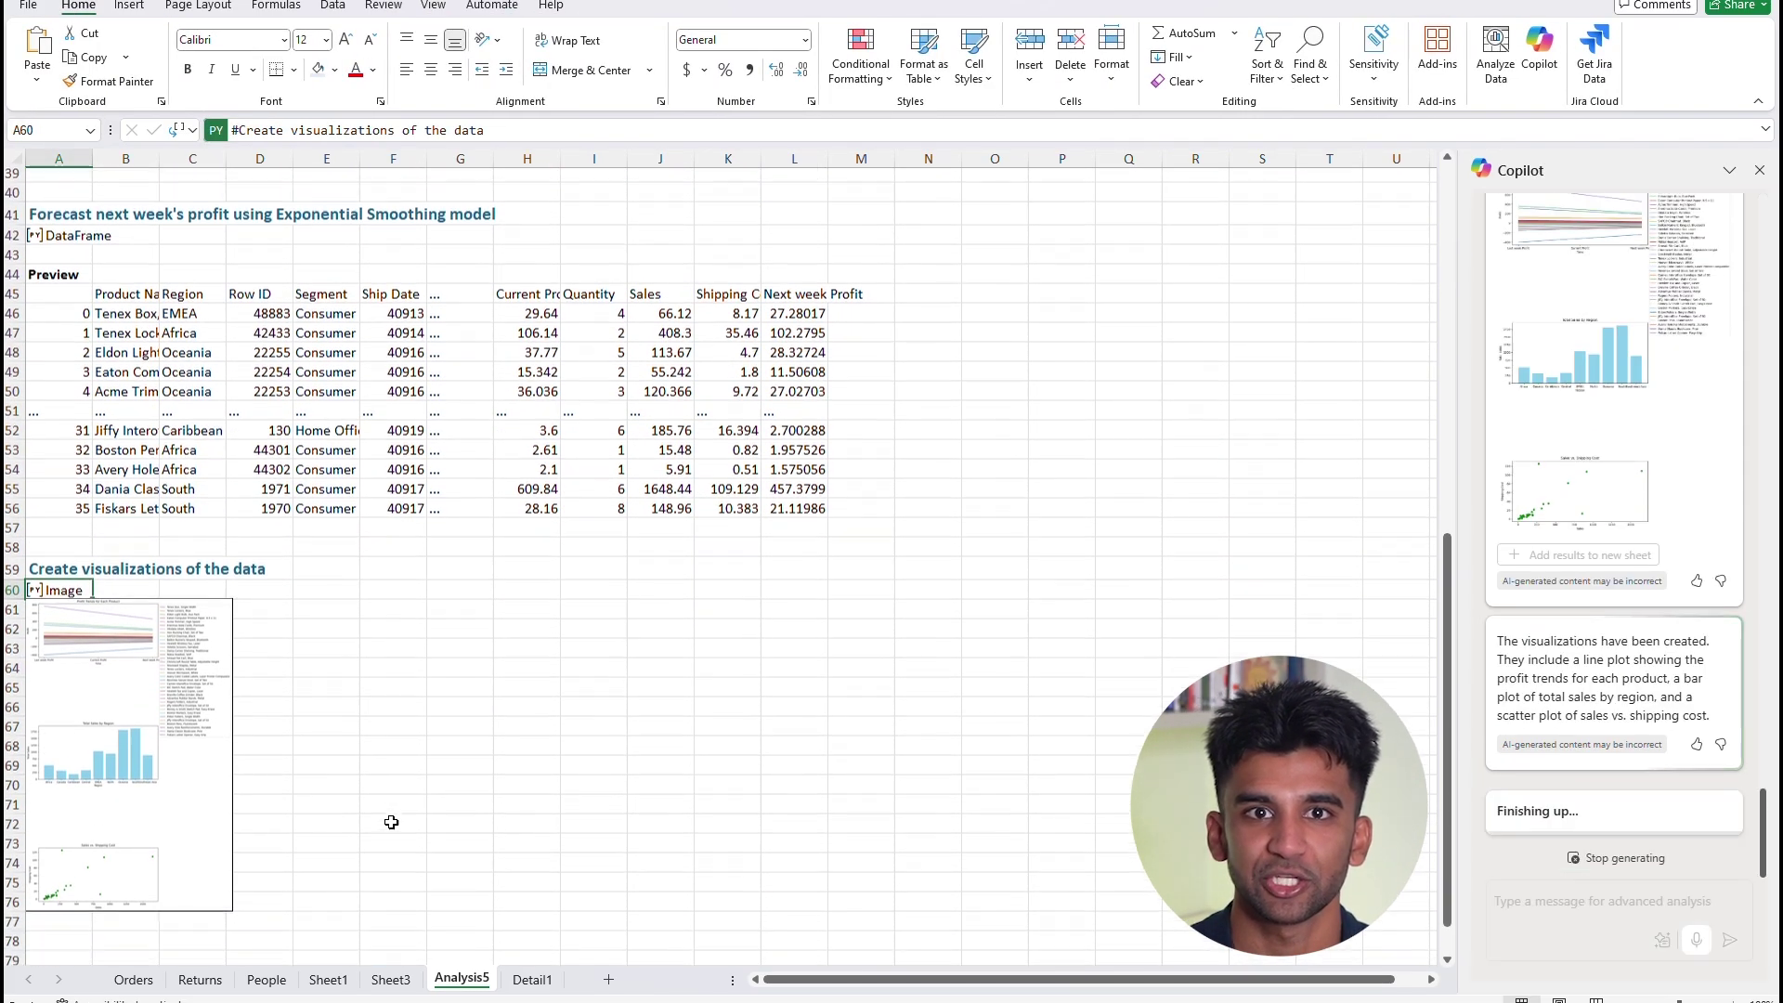
pyautogui.scroll(-4, 391, 822)
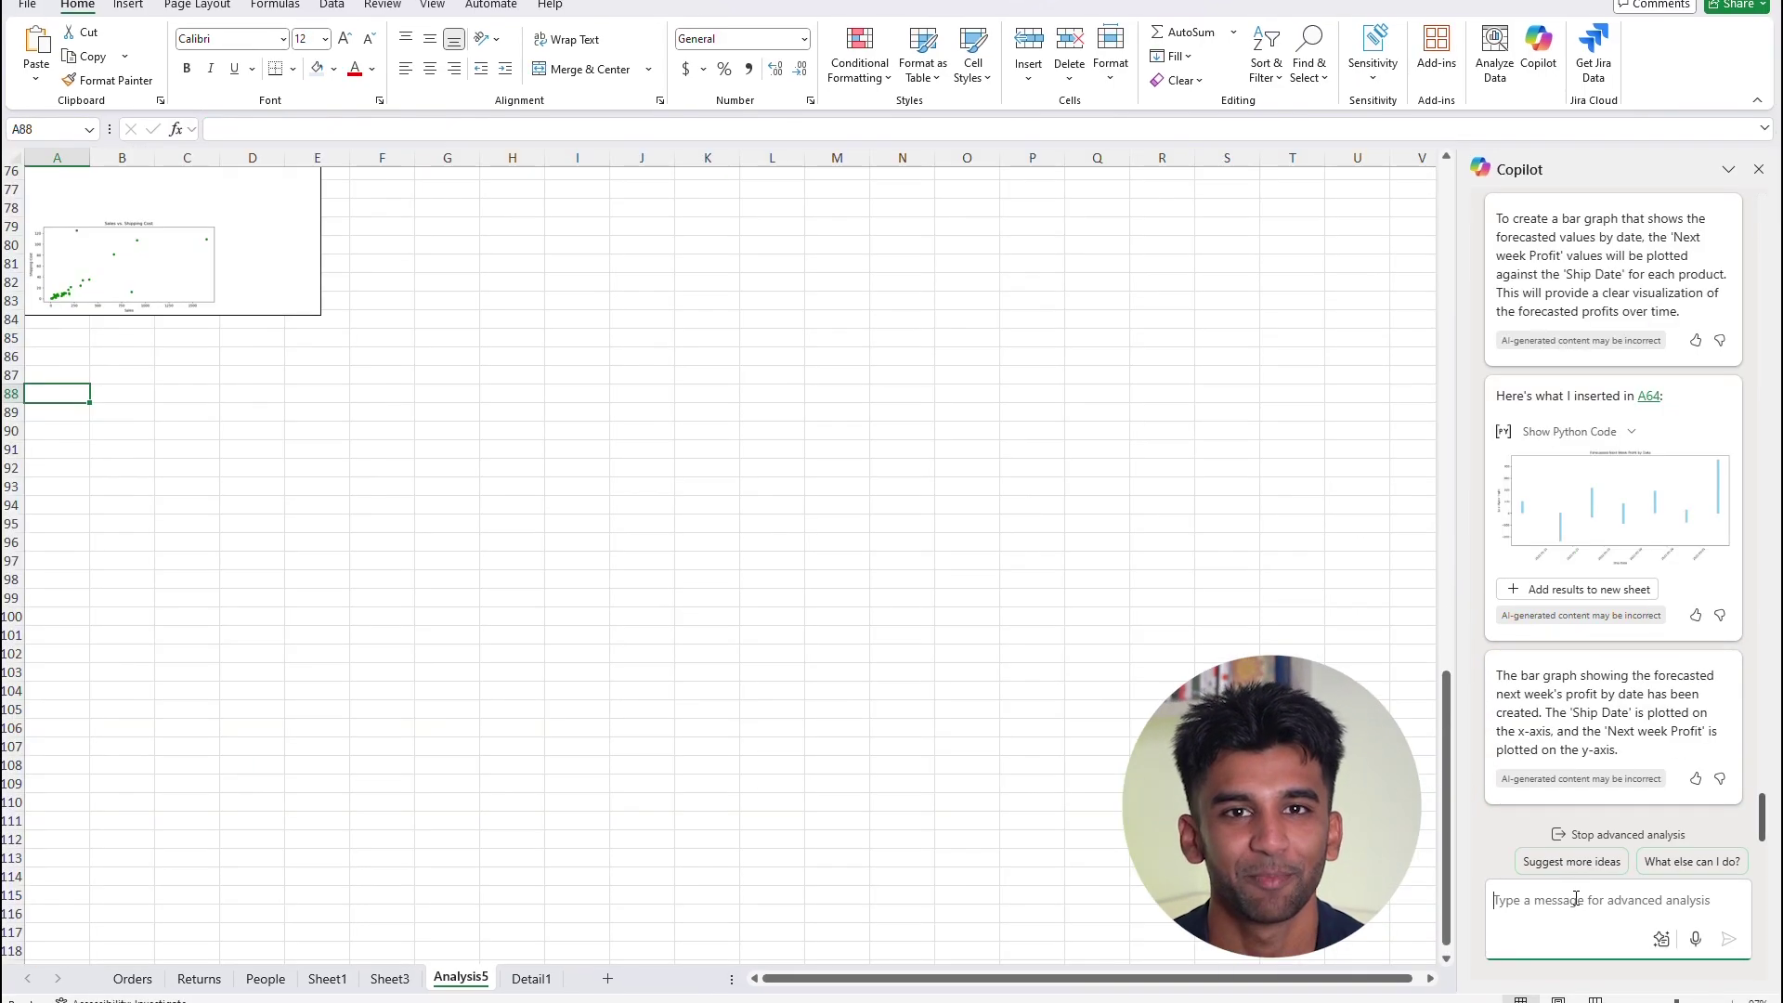
pyautogui.write('create a visualization that shows the forecasted values by date in a bar graph')
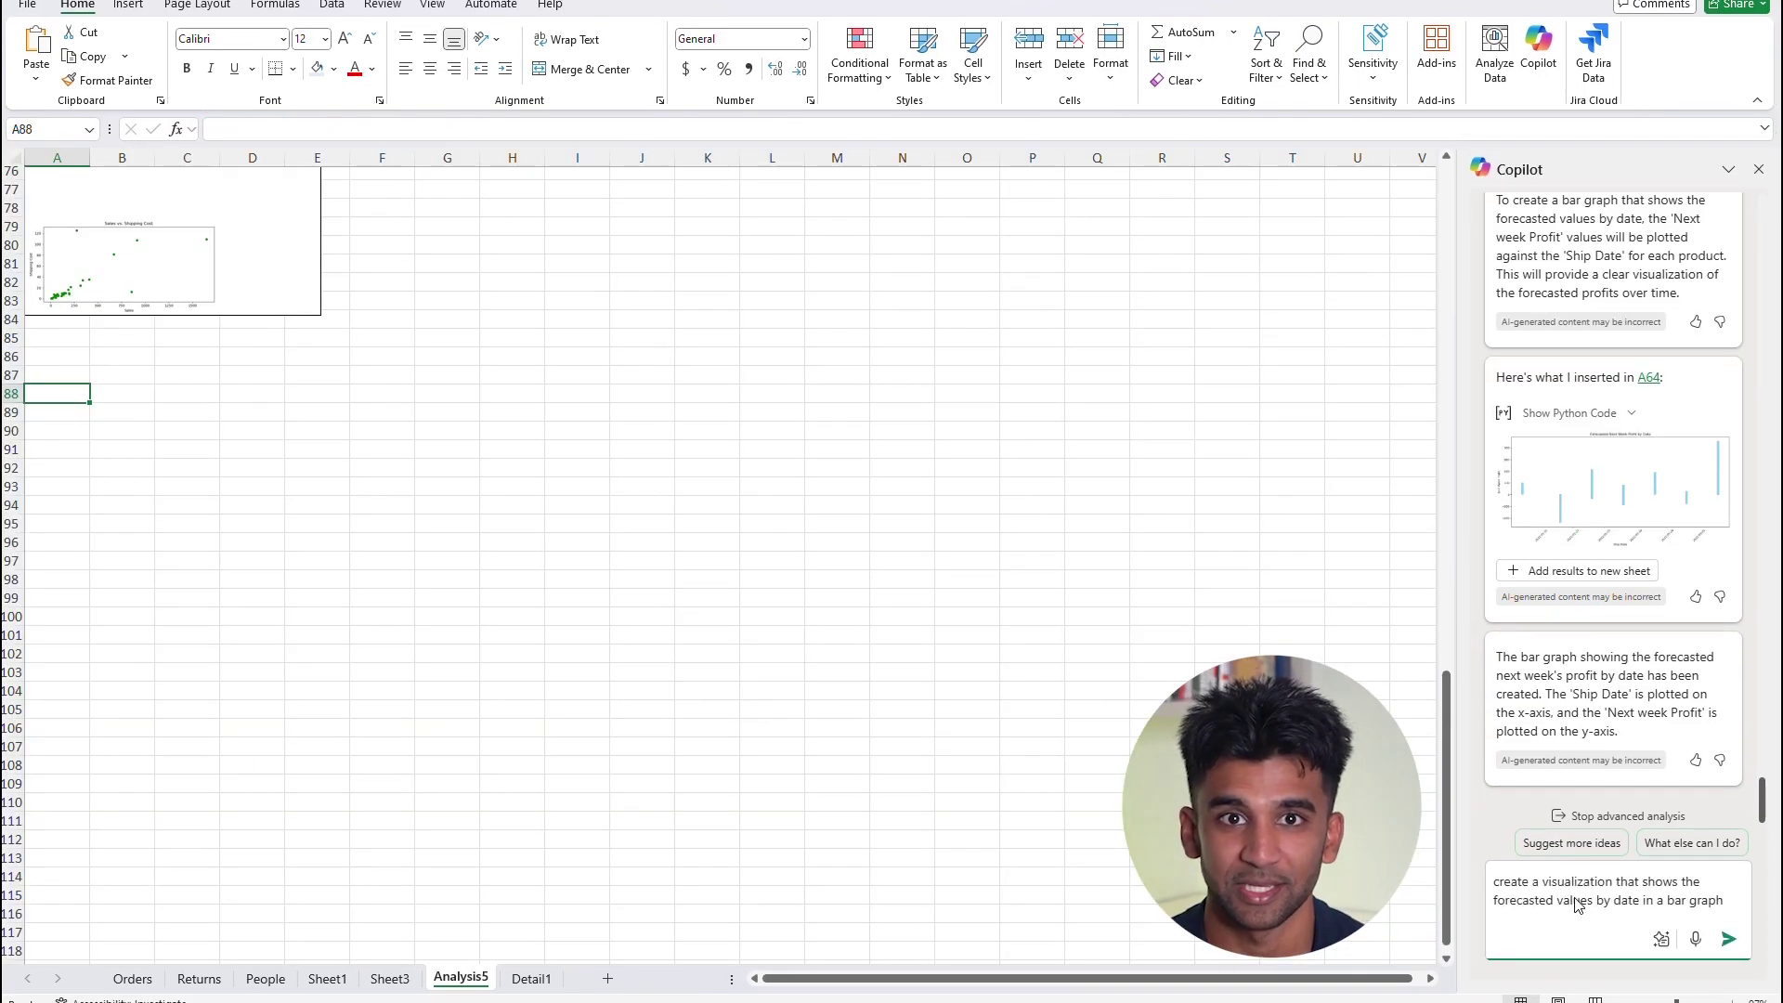
# Step: Send the request for a bar graph of forecasted next-week profit by ship date
pyautogui.press('Return')
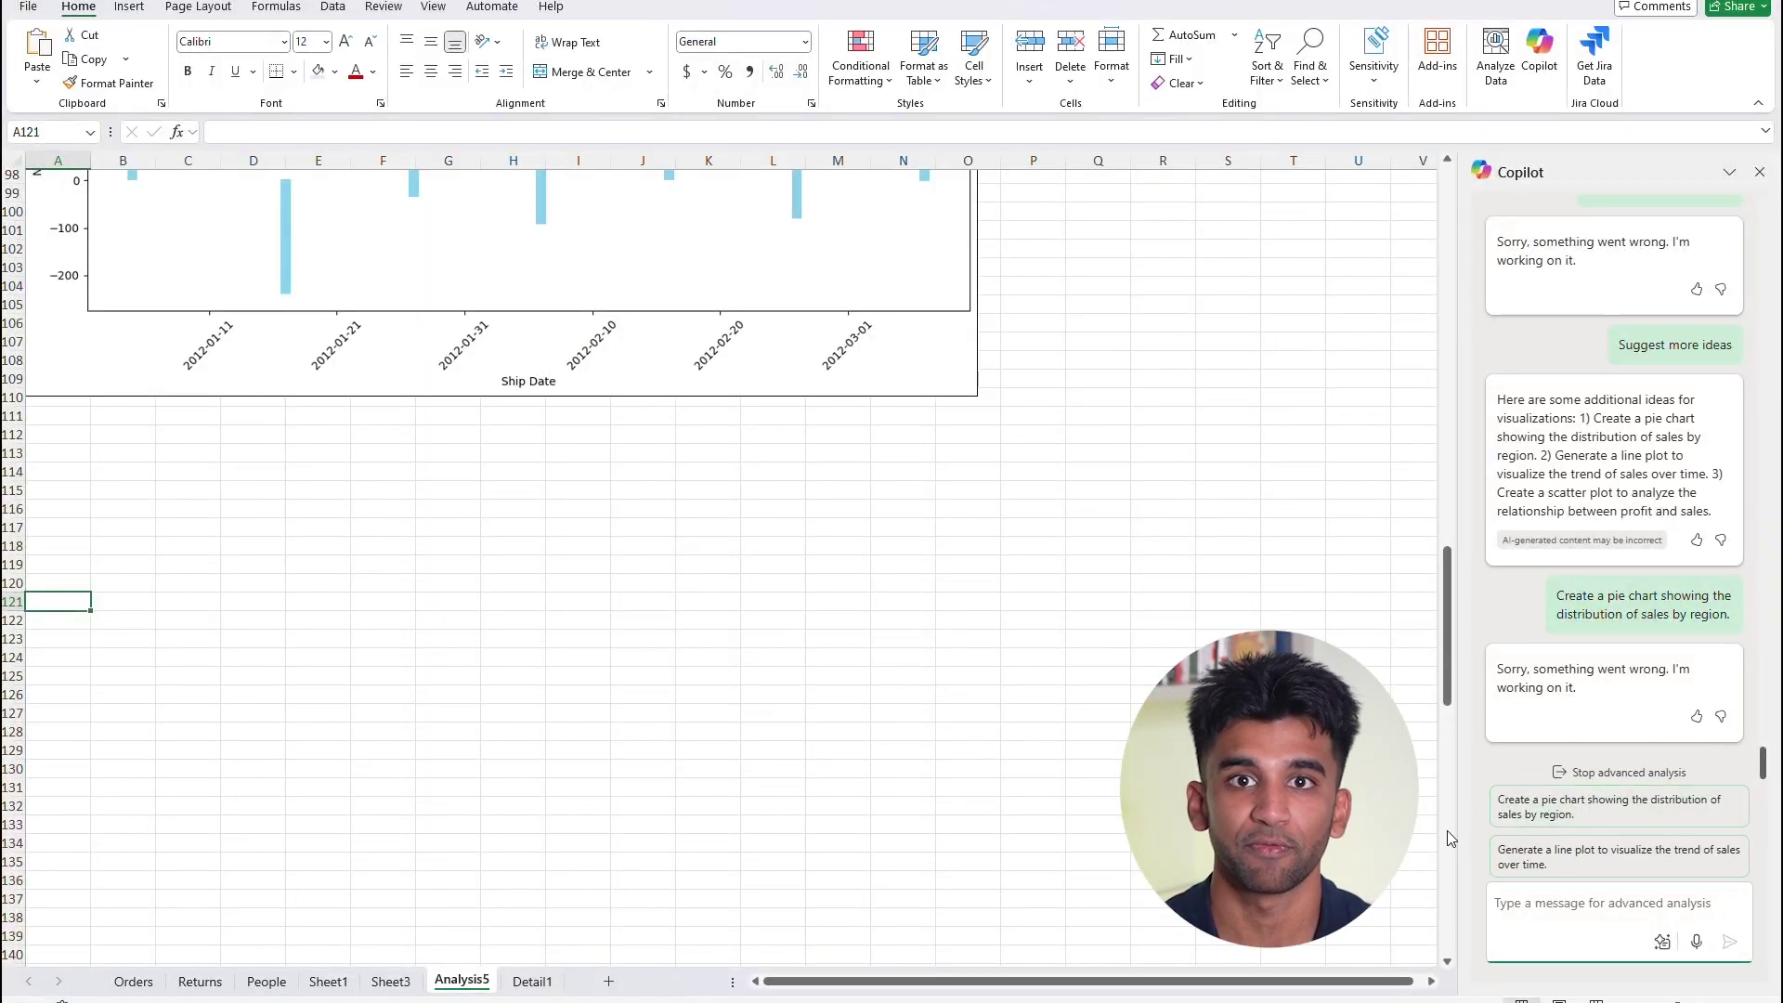
# Step: Pick Copilot's suggestion for a line plot of the sales trend over time
pyautogui.click(1691, 851)
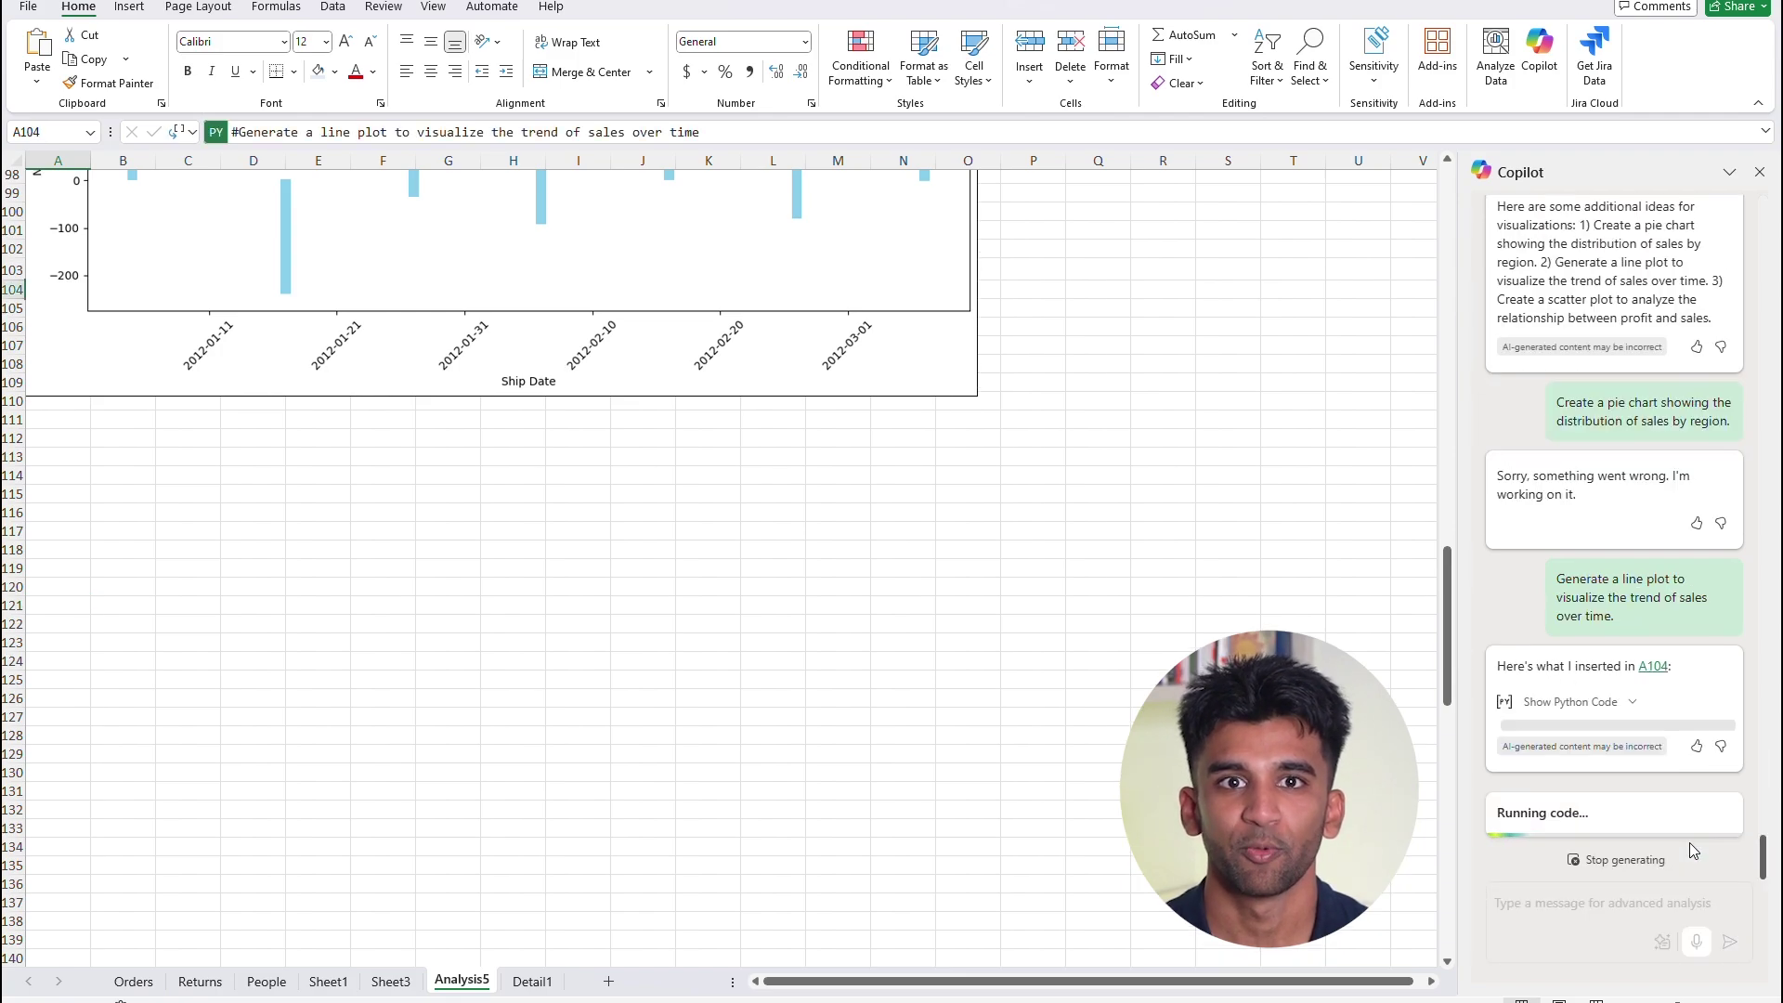